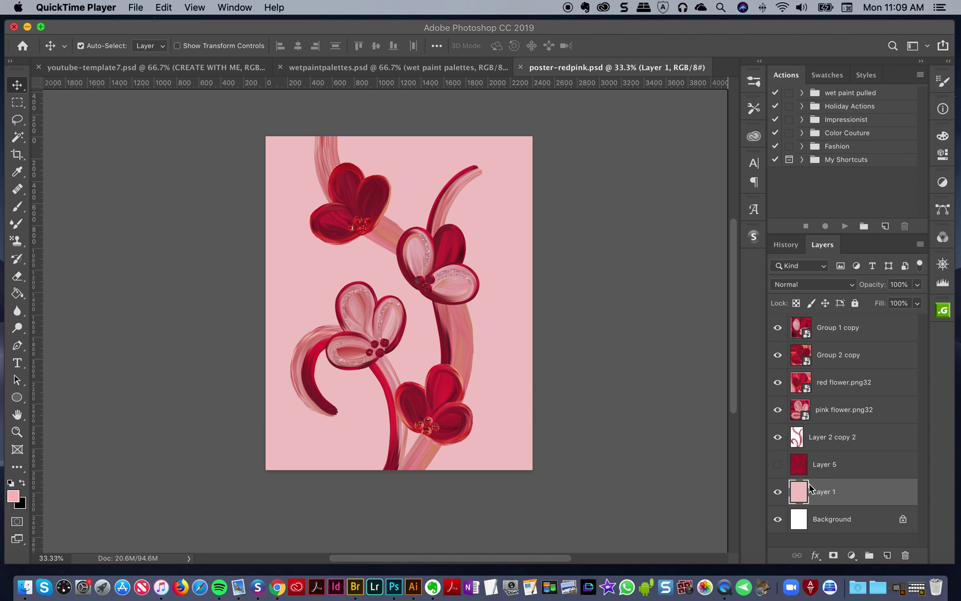
Preview the dark red Layer 5 background, and hide it together with Layer 1 and the branches on Layer 2 copy 2
{"action": "left_click", "coordinate": [777, 464]}
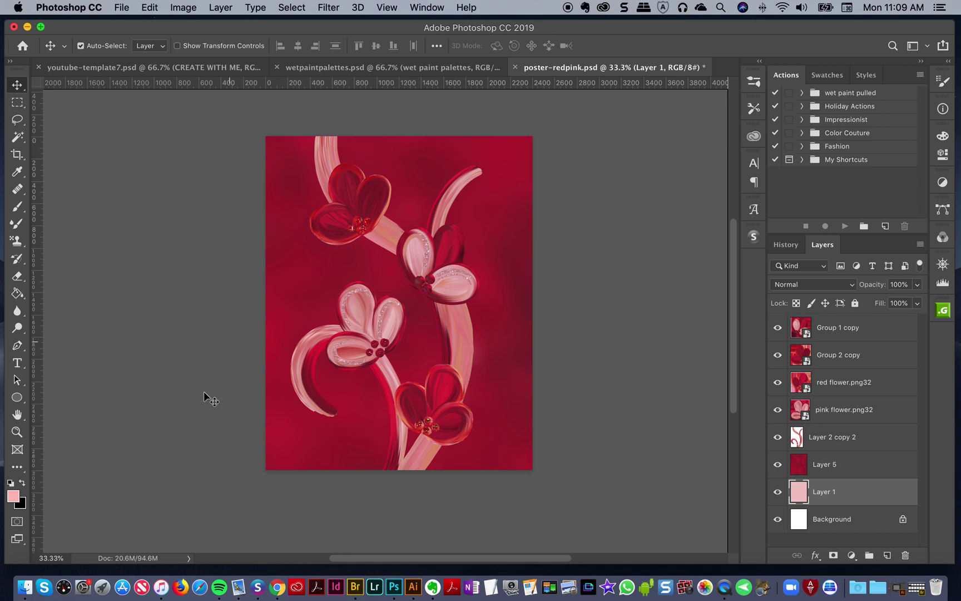
{"action": "left_click", "coordinate": [777, 464]}
{"action": "left_click", "coordinate": [777, 492]}
{"action": "left_click", "coordinate": [777, 437]}
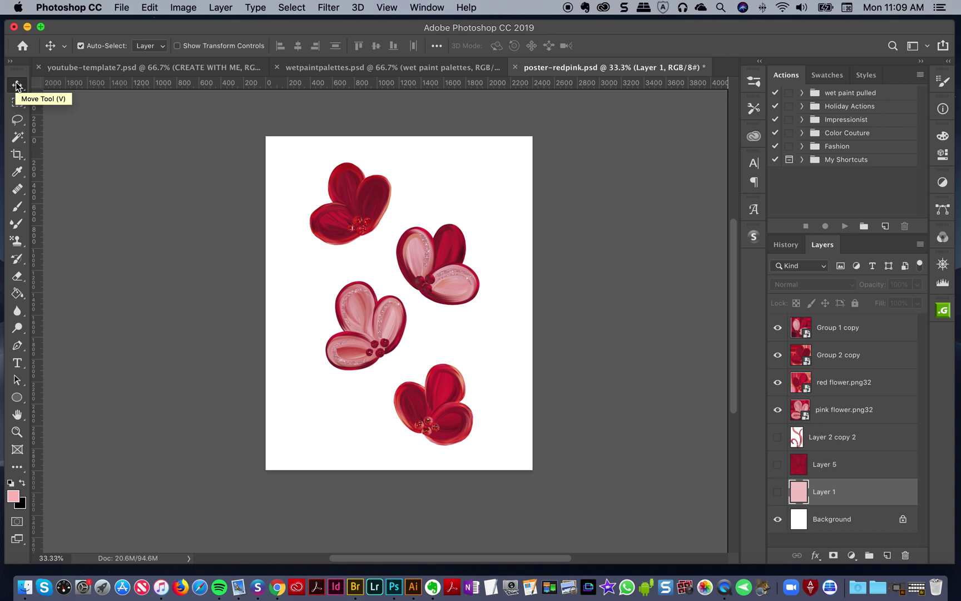
Examine the petals, glitter lines and beaded centers of the four painted flowers up close, and fit the whole poster in view
{"action": "left_click", "coordinate": [17, 431]}
{"action": "left_click", "coordinate": [435, 287]}
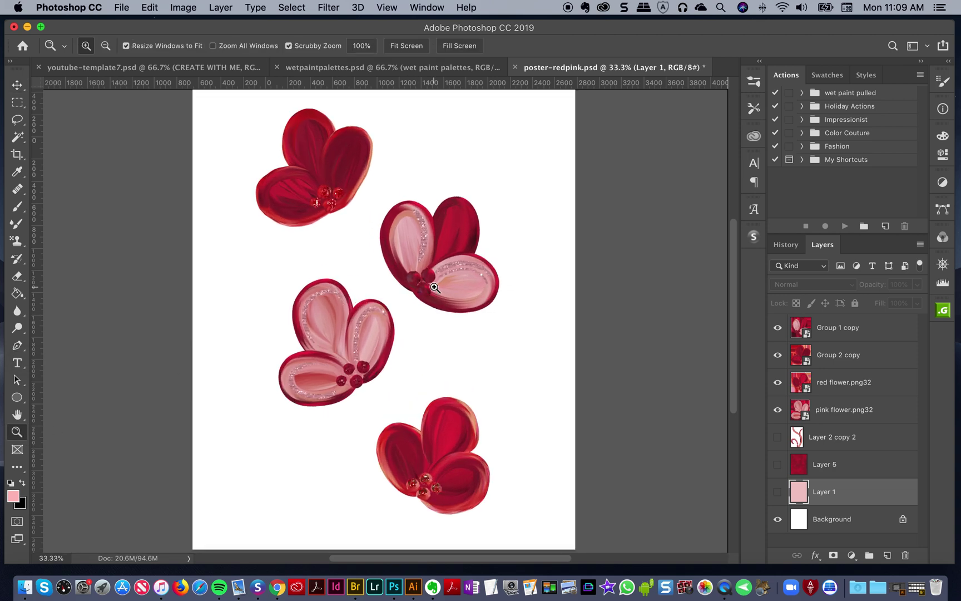
{"action": "scroll", "coordinate": [434, 286], "scroll_direction": "up", "scroll_amount": 2}
{"action": "left_click", "coordinate": [414, 267]}
{"action": "scroll", "coordinate": [379, 241], "scroll_direction": "down", "scroll_amount": 1}
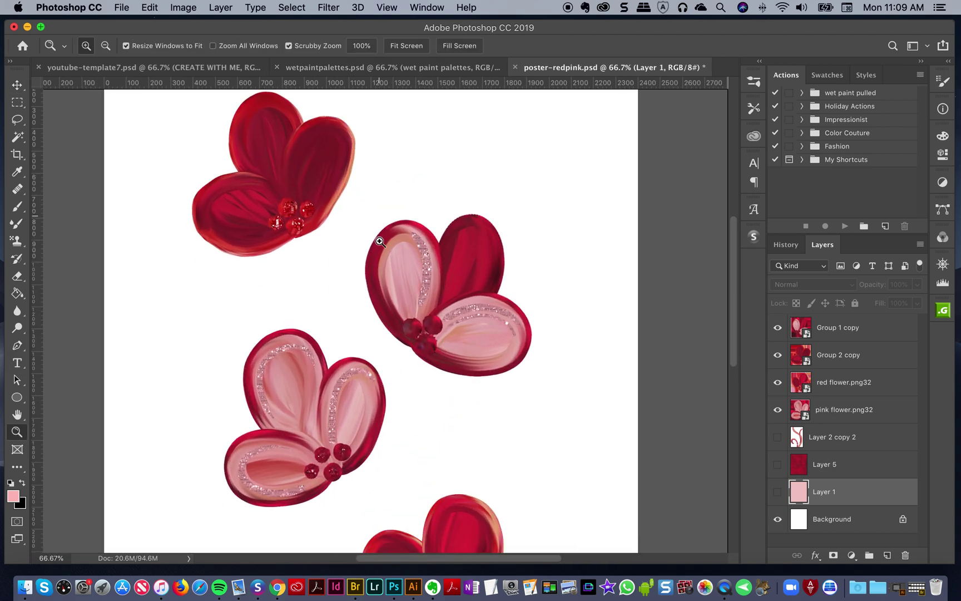
{"action": "scroll", "coordinate": [379, 242], "scroll_direction": "down", "scroll_amount": 2}
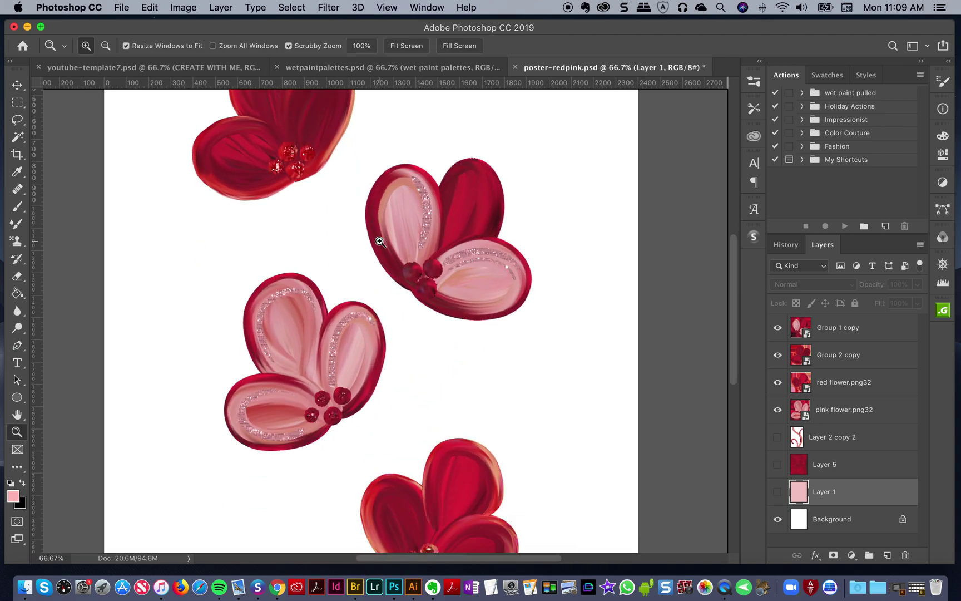
{"action": "left_click", "coordinate": [17, 84]}
{"action": "scroll", "coordinate": [303, 316], "scroll_direction": "down", "scroll_amount": 1}
{"action": "scroll", "coordinate": [302, 316], "scroll_direction": "left", "scroll_amount": 1}
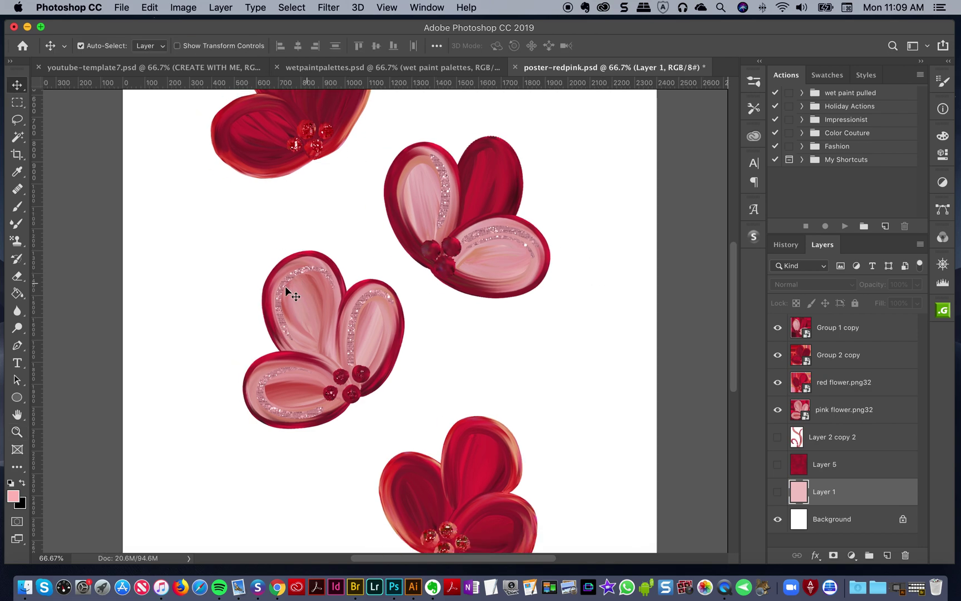
{"action": "scroll", "coordinate": [398, 339], "scroll_direction": "up", "scroll_amount": 5}
{"action": "scroll", "coordinate": [395, 338], "scroll_direction": "down", "scroll_amount": 5}
{"action": "scroll", "coordinate": [395, 339], "scroll_direction": "up", "scroll_amount": 3}
{"action": "scroll", "coordinate": [578, 373], "scroll_direction": "down", "scroll_amount": 5}
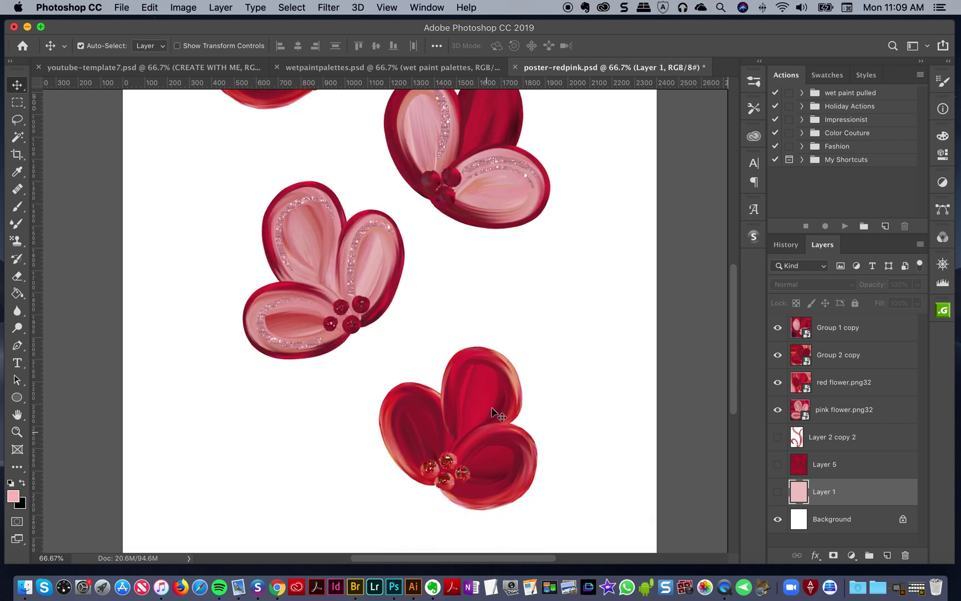
{"action": "scroll", "coordinate": [493, 425], "scroll_direction": "up", "scroll_amount": 1}
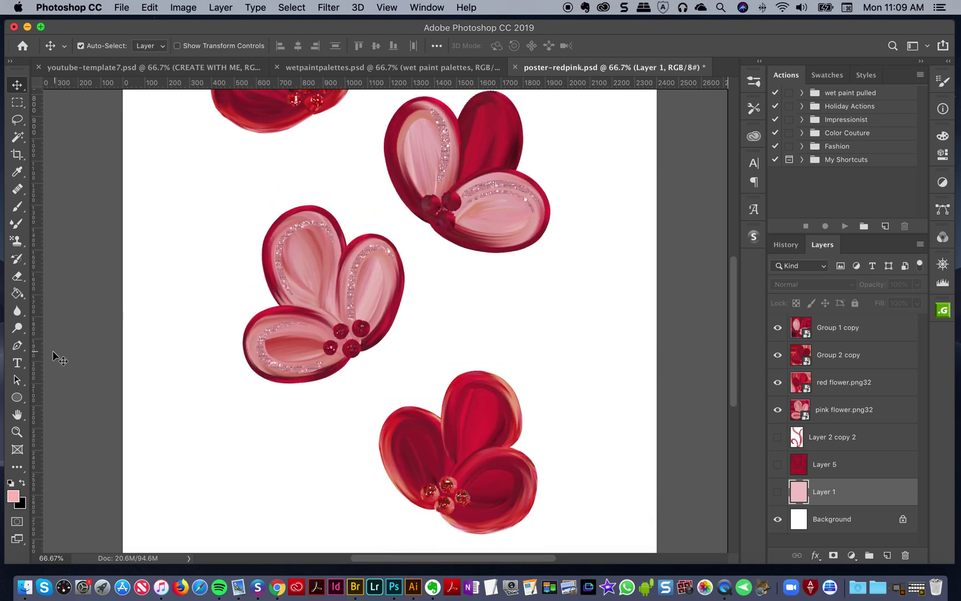
{"action": "left_click", "coordinate": [17, 430]}
{"action": "left_click", "coordinate": [478, 305], "text": "alt"}
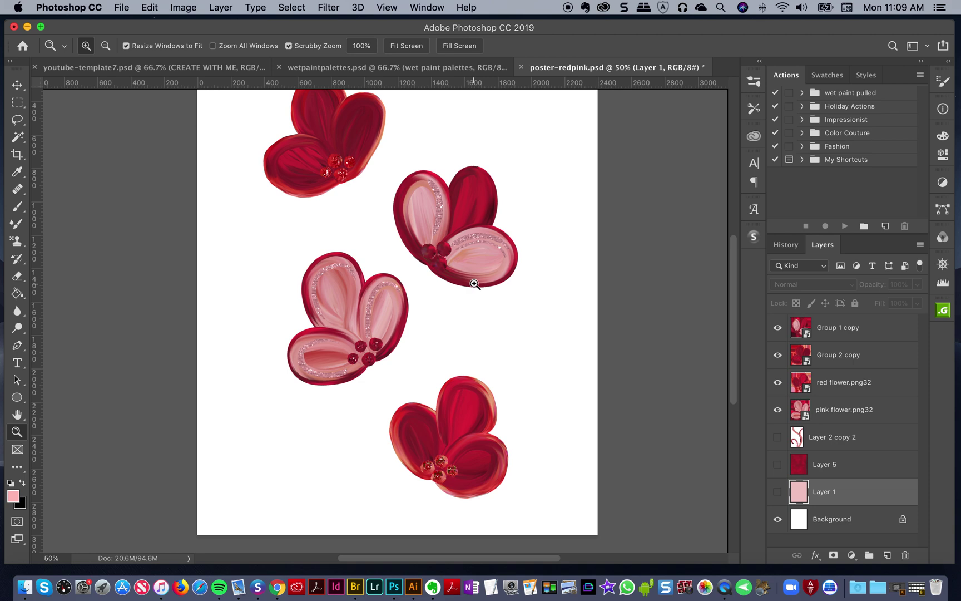
{"action": "left_click", "coordinate": [466, 262]}
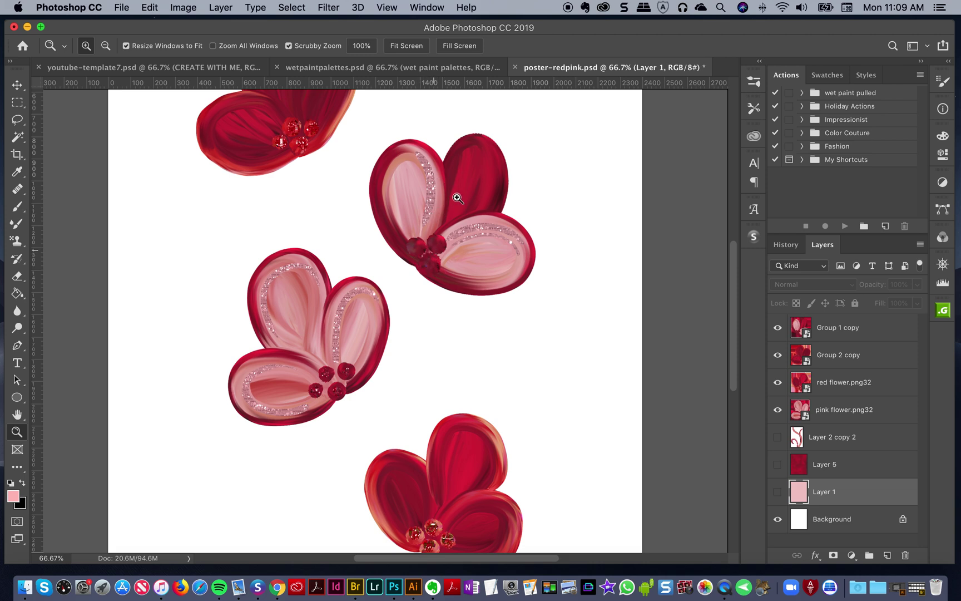
{"action": "scroll", "coordinate": [524, 220], "scroll_direction": "up", "scroll_amount": 2}
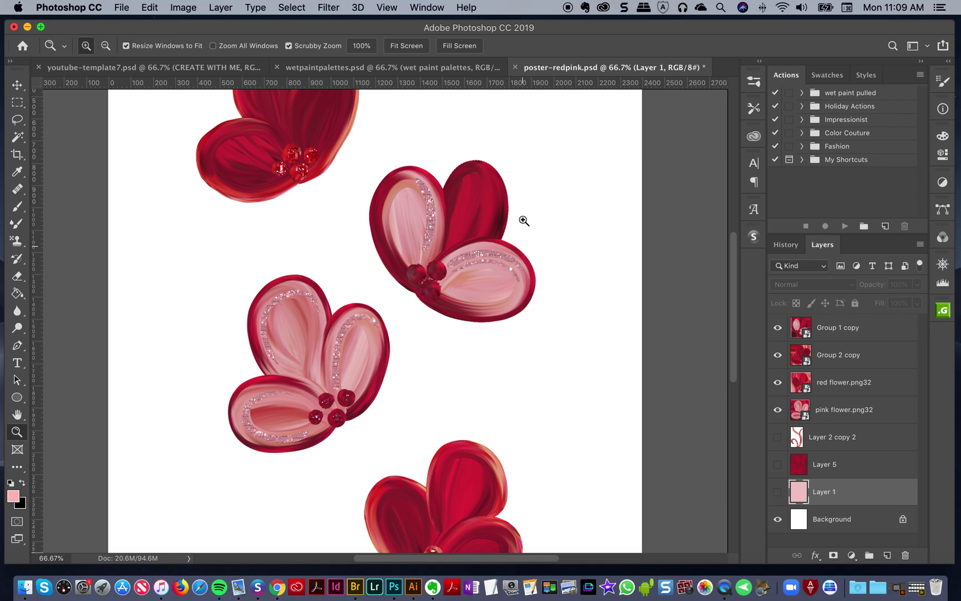
{"action": "scroll", "coordinate": [524, 220], "scroll_direction": "up", "scroll_amount": 5}
{"action": "scroll", "coordinate": [524, 220], "scroll_direction": "left", "scroll_amount": 1}
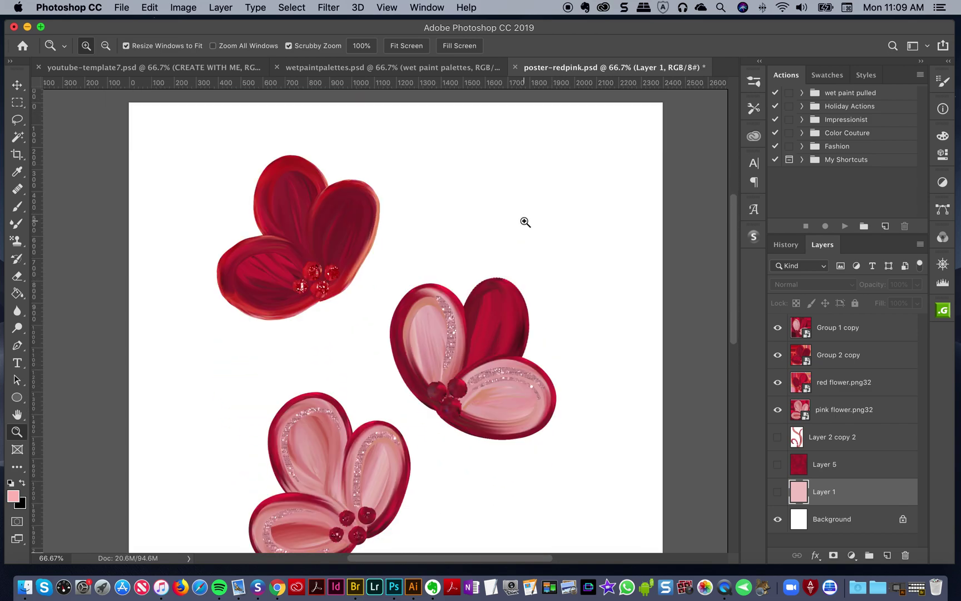
{"action": "scroll", "coordinate": [524, 221], "scroll_direction": "down", "scroll_amount": 7}
{"action": "scroll", "coordinate": [524, 221], "scroll_direction": "left", "scroll_amount": 1}
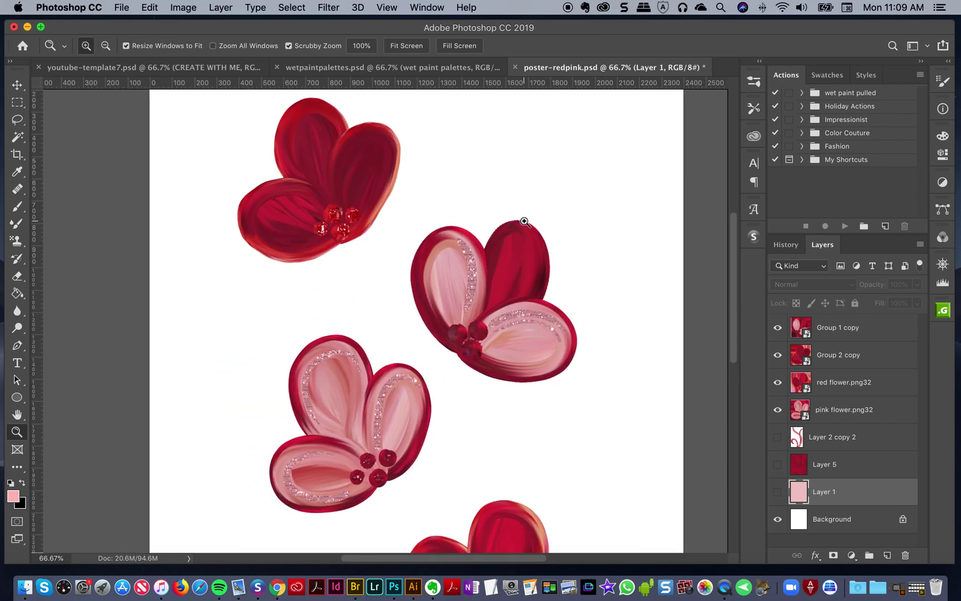
{"action": "left_click", "coordinate": [472, 256], "text": "alt"}
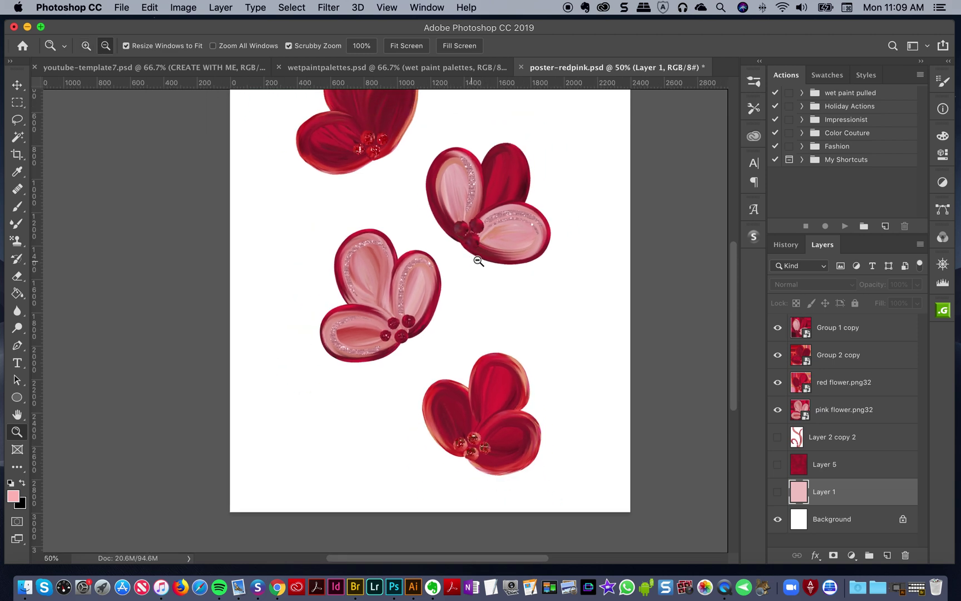
{"action": "left_click", "coordinate": [485, 219], "text": "alt"}
{"action": "scroll", "coordinate": [447, 232], "scroll_direction": "left", "scroll_amount": 1}
{"action": "left_click", "coordinate": [388, 287]}
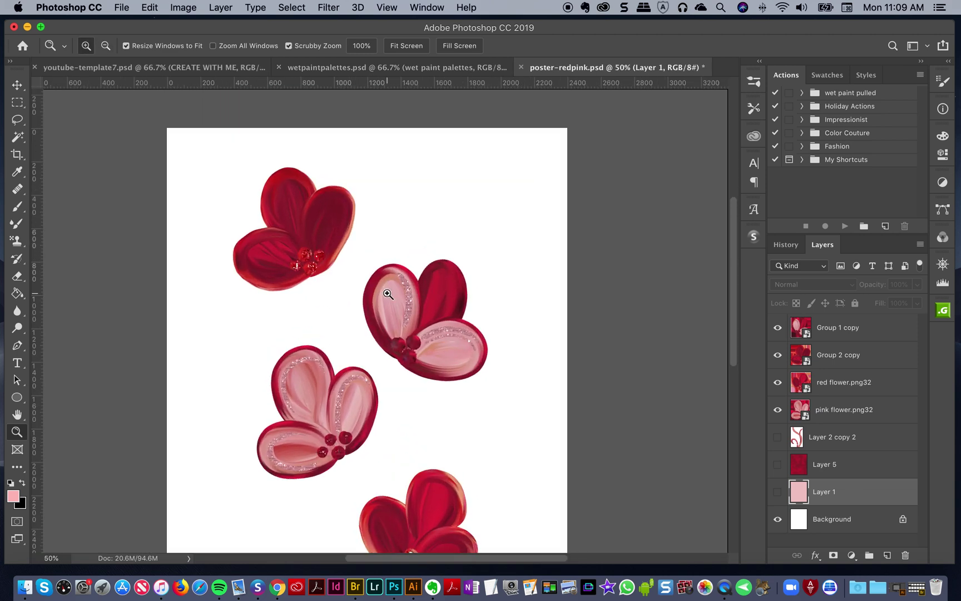
{"action": "scroll", "coordinate": [390, 291], "scroll_direction": "down", "scroll_amount": 4}
{"action": "scroll", "coordinate": [389, 291], "scroll_direction": "left", "scroll_amount": 1}
{"action": "scroll", "coordinate": [391, 291], "scroll_direction": "right", "scroll_amount": 2}
{"action": "scroll", "coordinate": [390, 290], "scroll_direction": "up", "scroll_amount": 1}
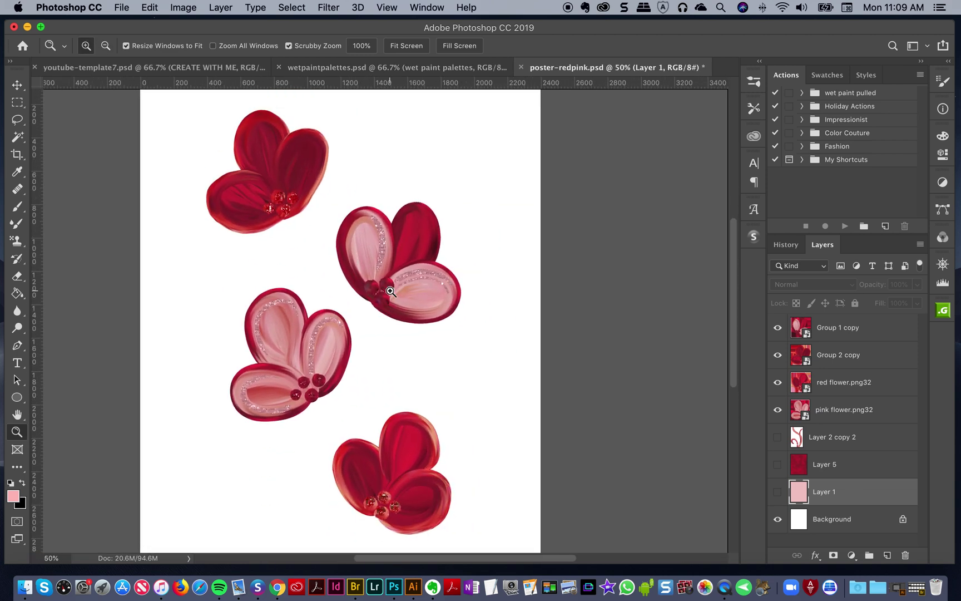
{"action": "key", "text": "super+0"}
{"action": "left_click", "coordinate": [18, 88]}
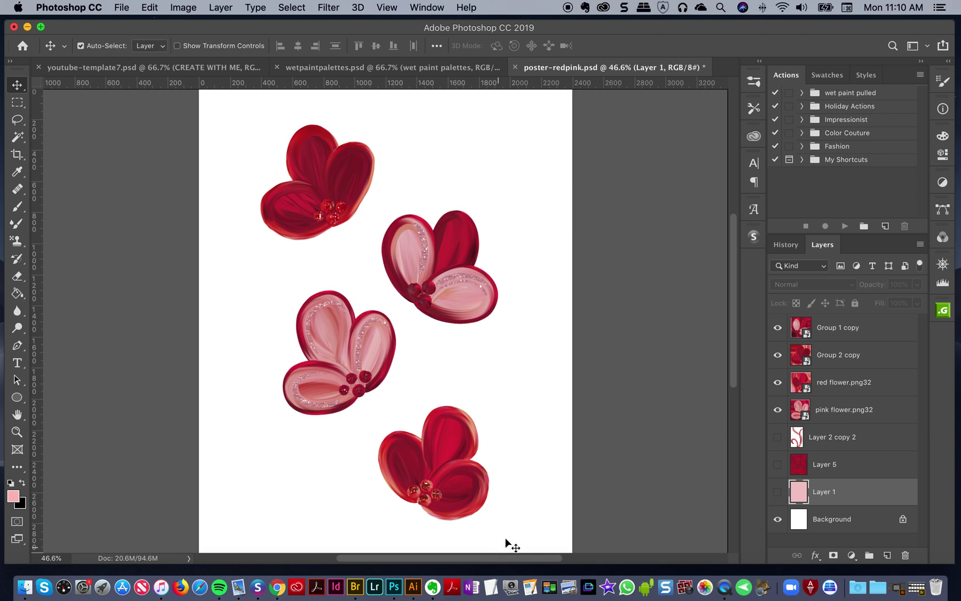
Check the color palettes in wetpaintpalettes.psd, and show the pink Layer 1 background in poster-redpink.psd again
{"action": "left_click", "coordinate": [417, 69]}
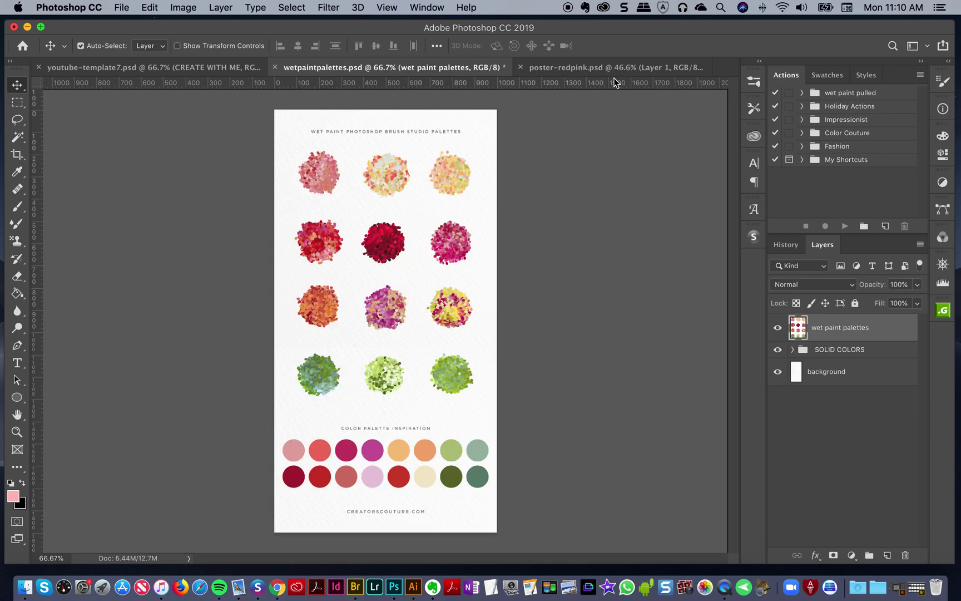
{"action": "left_click", "coordinate": [605, 68]}
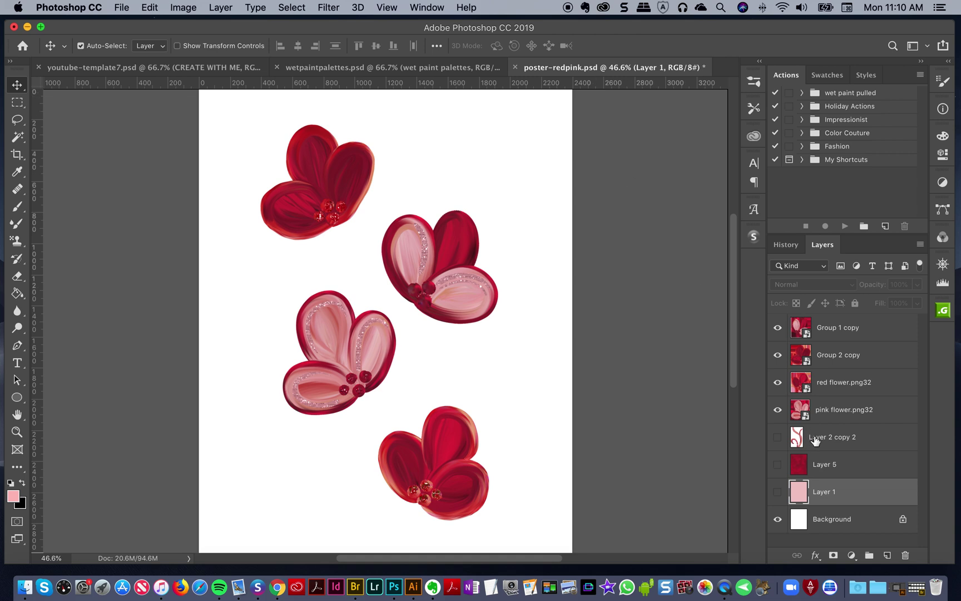
{"action": "left_click", "coordinate": [778, 492]}
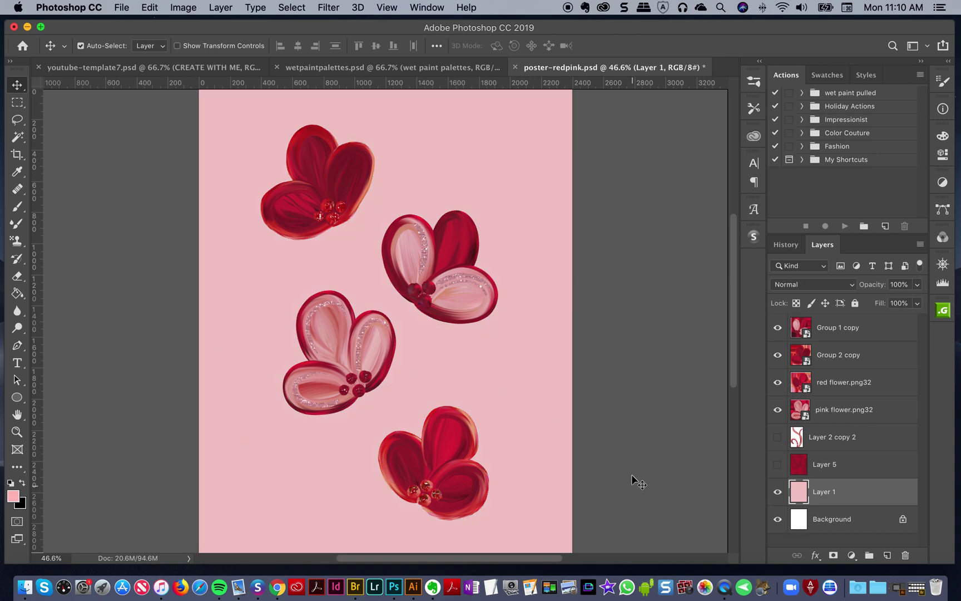
Sample the dusty pink circle at the start of the color inspiration rows in wetpaintpalettes.psd and return to poster-redpink.psd
{"action": "left_click_drag", "start_coordinate": [17, 293], "coordinate": [77, 309]}
{"action": "left_click", "coordinate": [353, 66]}
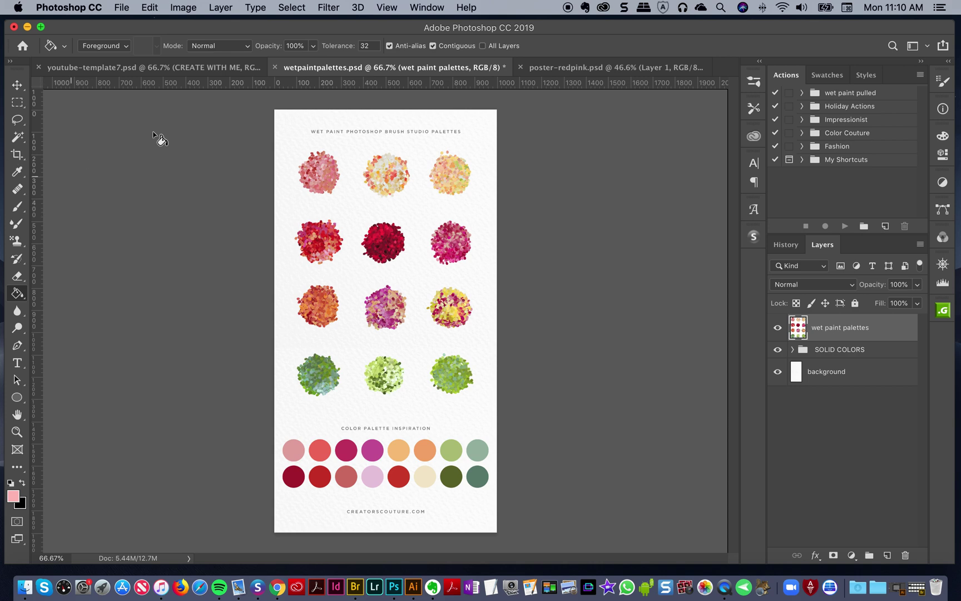
{"action": "left_click", "coordinate": [18, 172]}
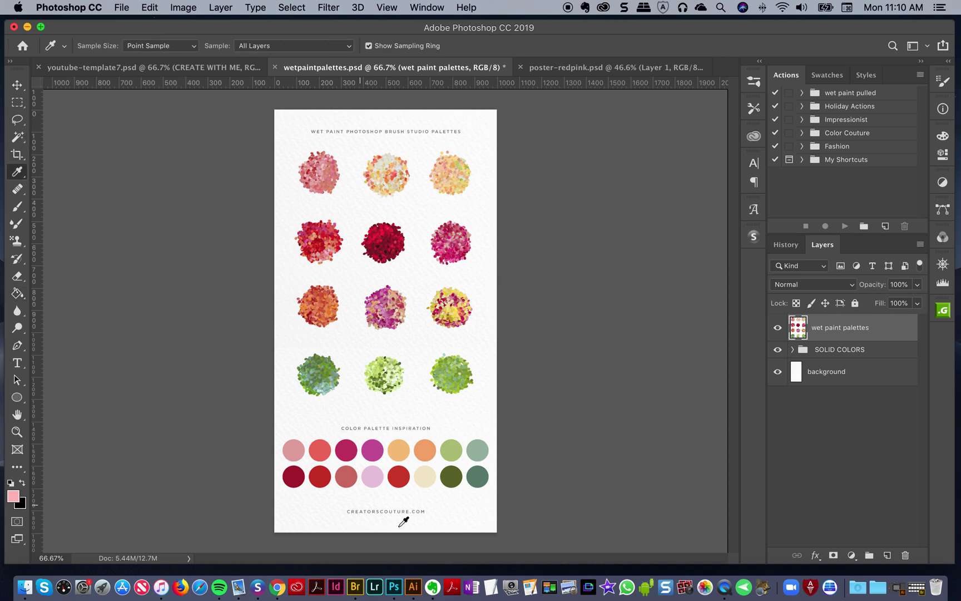
{"action": "left_click", "coordinate": [293, 449]}
{"action": "left_click", "coordinate": [584, 67]}
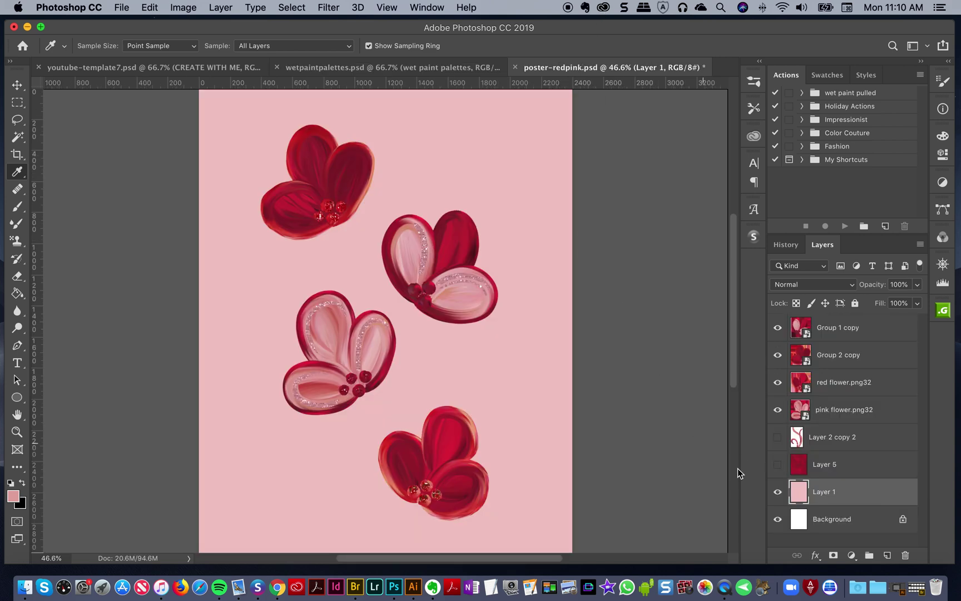
Add a new layer above Layer 1 and fill it with the sampled dusty pink using the Paint Bucket
{"action": "left_click", "coordinate": [17, 293]}
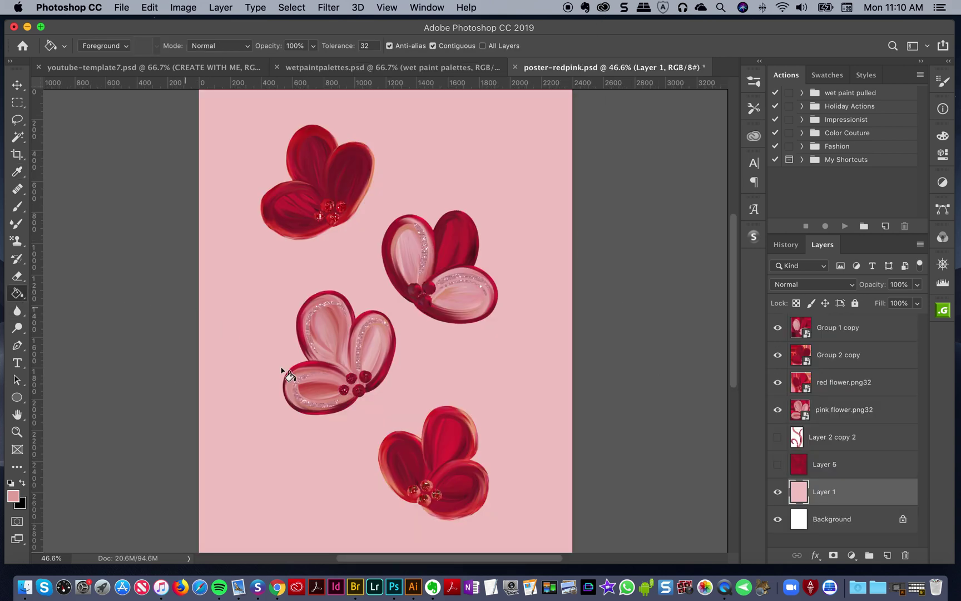
{"action": "left_click", "coordinate": [887, 555]}
{"action": "left_click", "coordinate": [477, 389]}
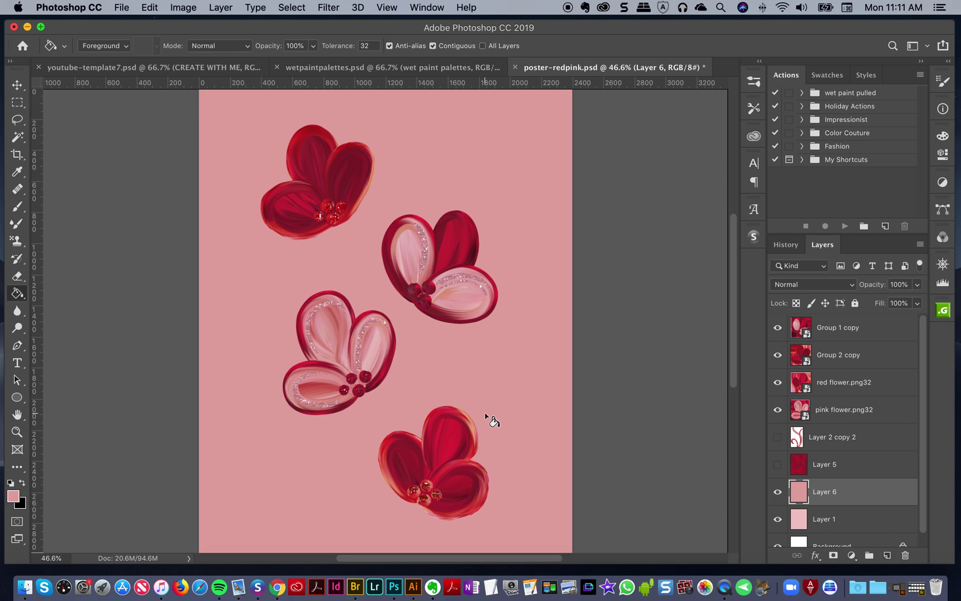
Choose a lighter pink as the foreground color, refill Layer 6 with it and hide that layer
{"action": "left_click", "coordinate": [14, 495]}
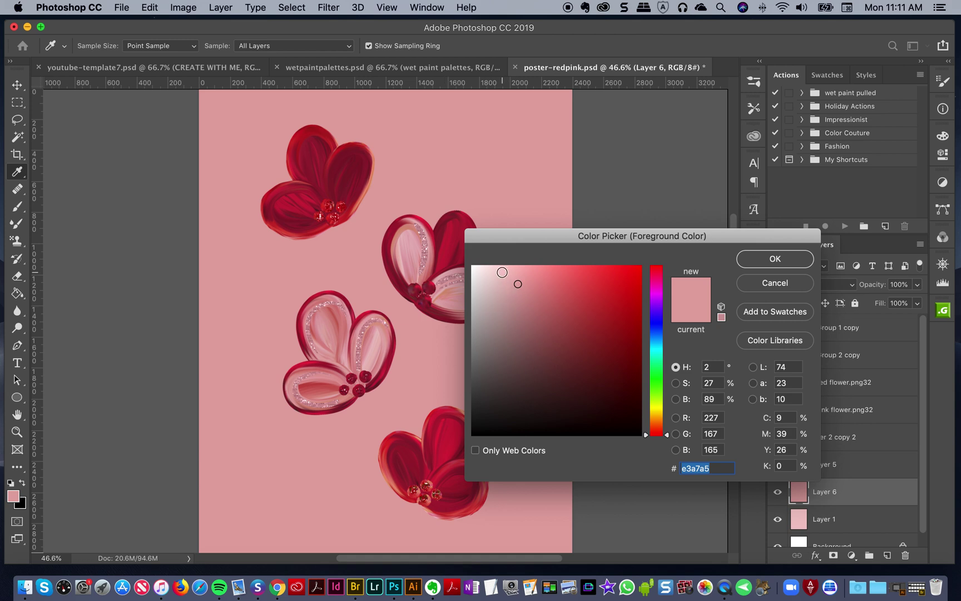
{"action": "left_click", "coordinate": [770, 261]}
{"action": "key", "text": "g"}
{"action": "left_click", "coordinate": [780, 493]}
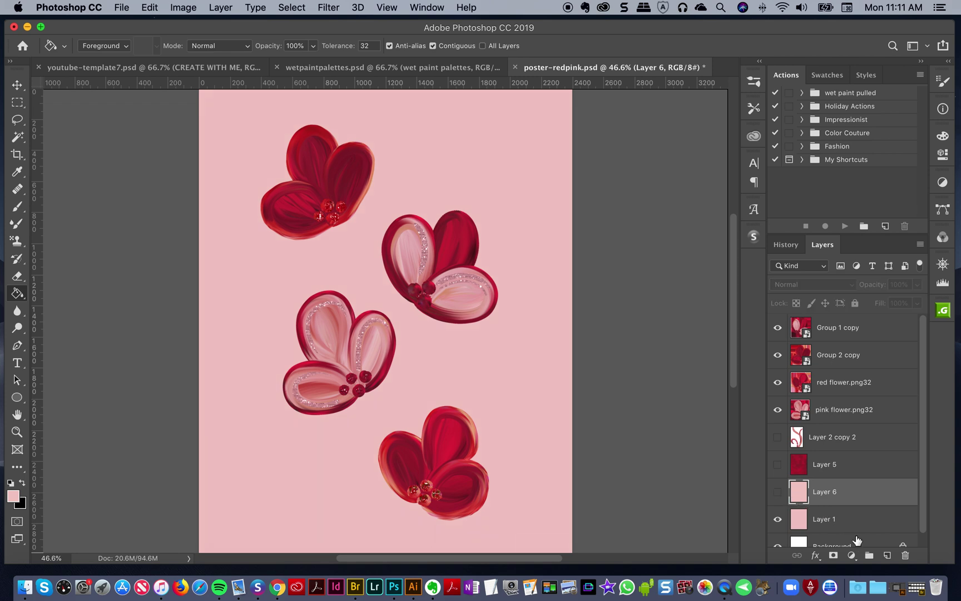
{"action": "left_click", "coordinate": [17, 84]}
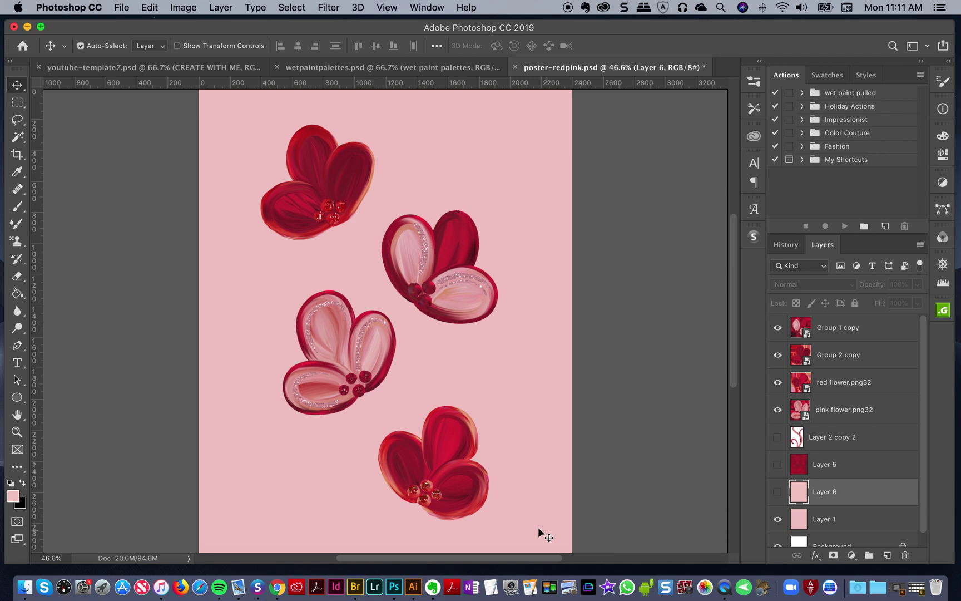
Select Layer 2 copy 2 and compare the whole poster with and without its branch strokes, leaving the layer hidden
{"action": "left_click", "coordinate": [777, 437]}
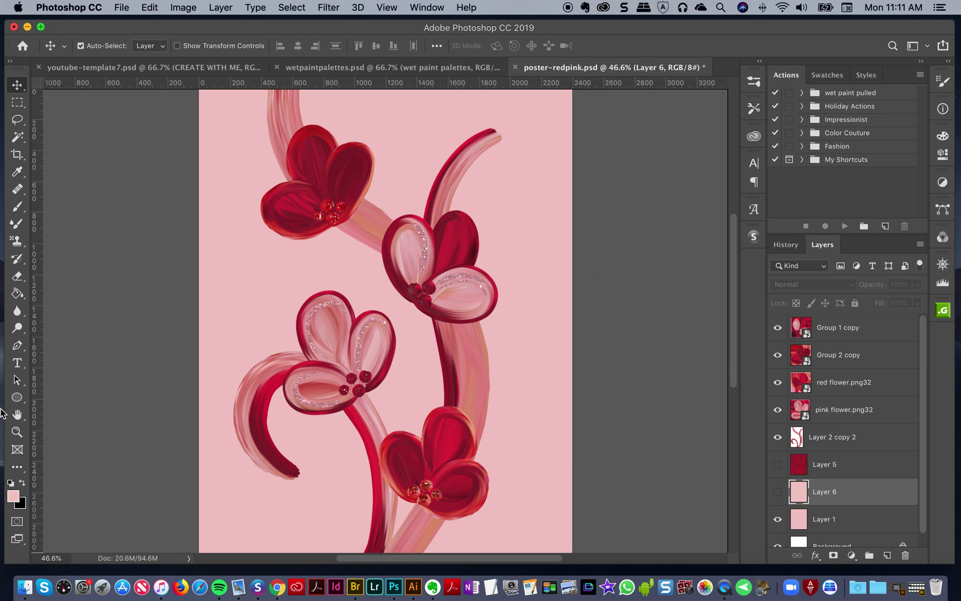
{"action": "left_click", "coordinate": [17, 431]}
{"action": "left_click", "coordinate": [401, 332], "text": "alt"}
{"action": "left_click_drag", "start_coordinate": [388, 337], "coordinate": [405, 324]}
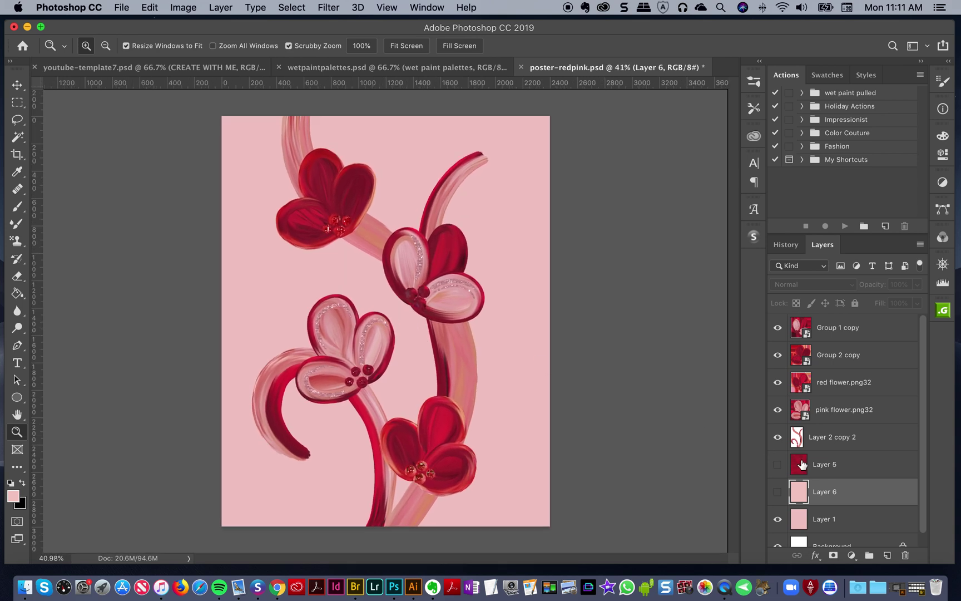
{"action": "left_click", "coordinate": [801, 444]}
{"action": "left_click", "coordinate": [779, 440]}
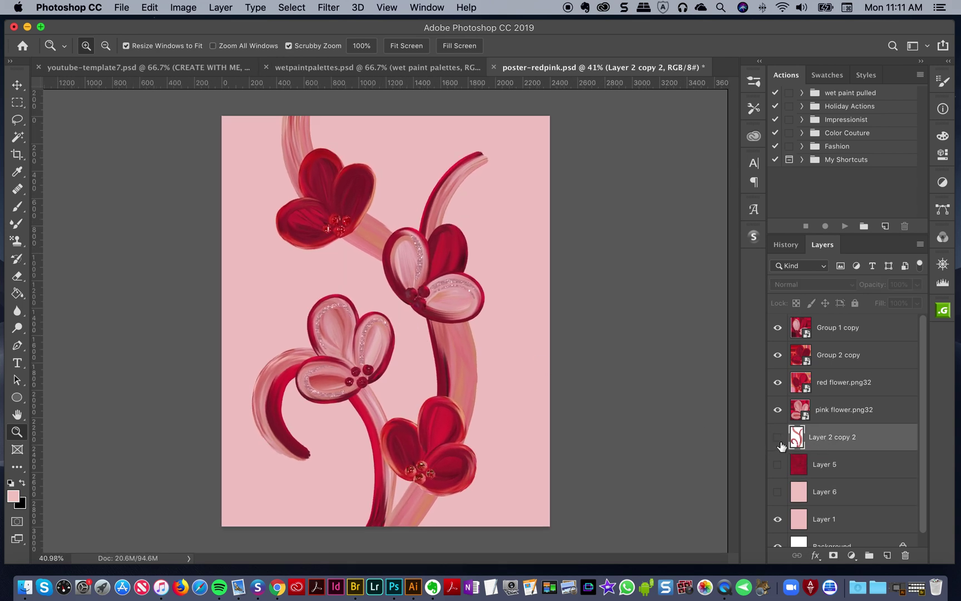
{"action": "left_click", "coordinate": [779, 441]}
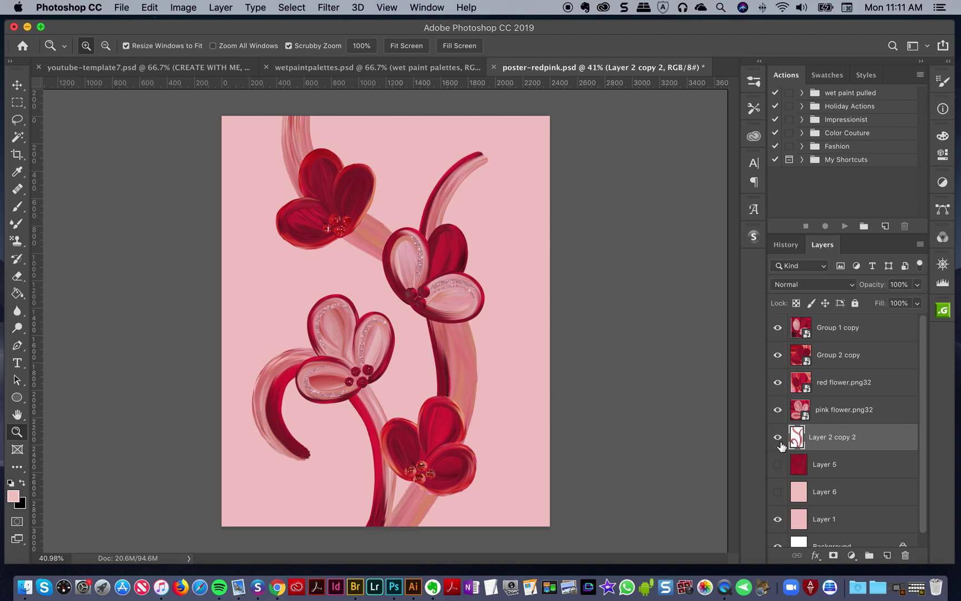
{"action": "left_click", "coordinate": [778, 440]}
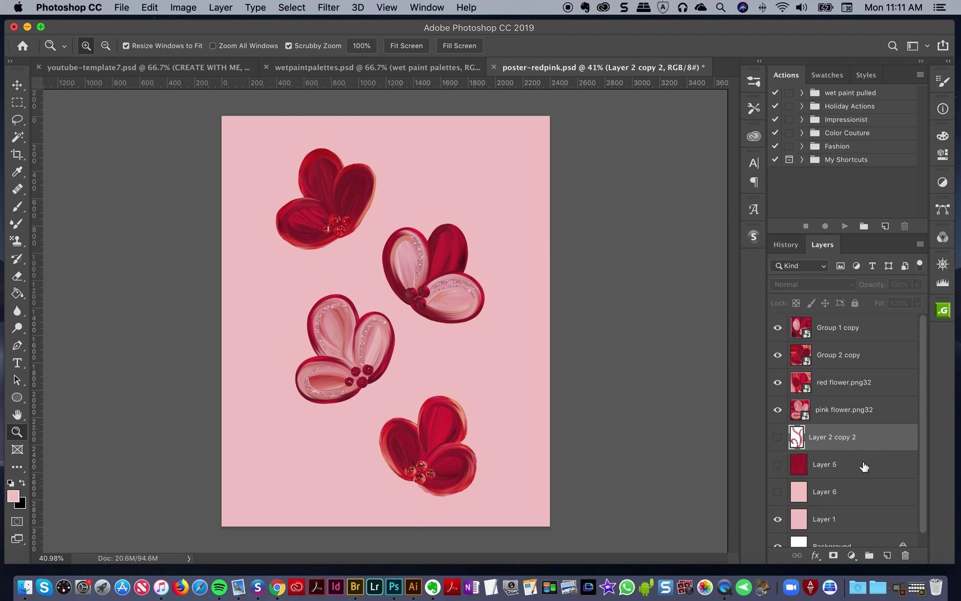
{"action": "left_click", "coordinate": [777, 438]}
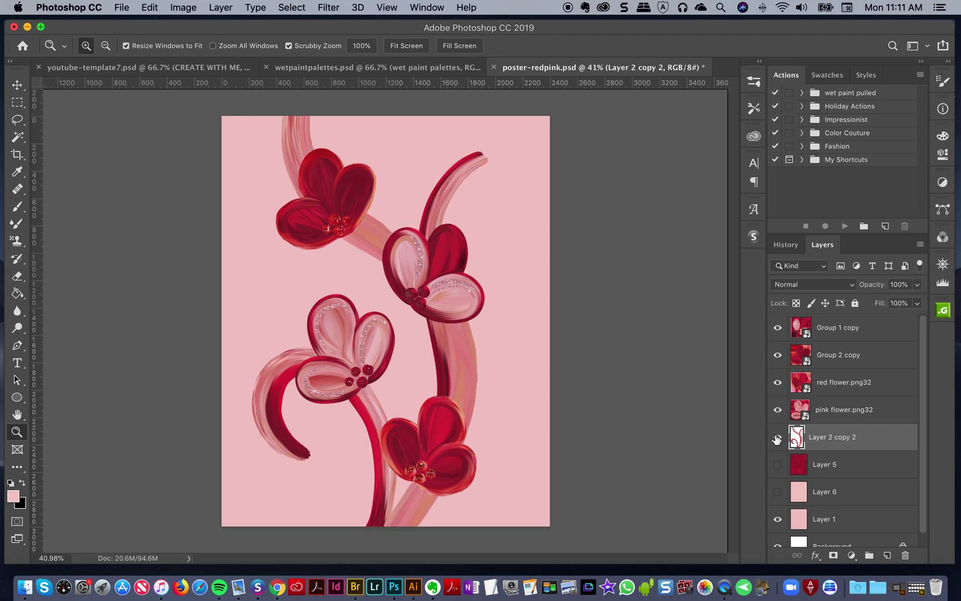
{"action": "left_click", "coordinate": [776, 439]}
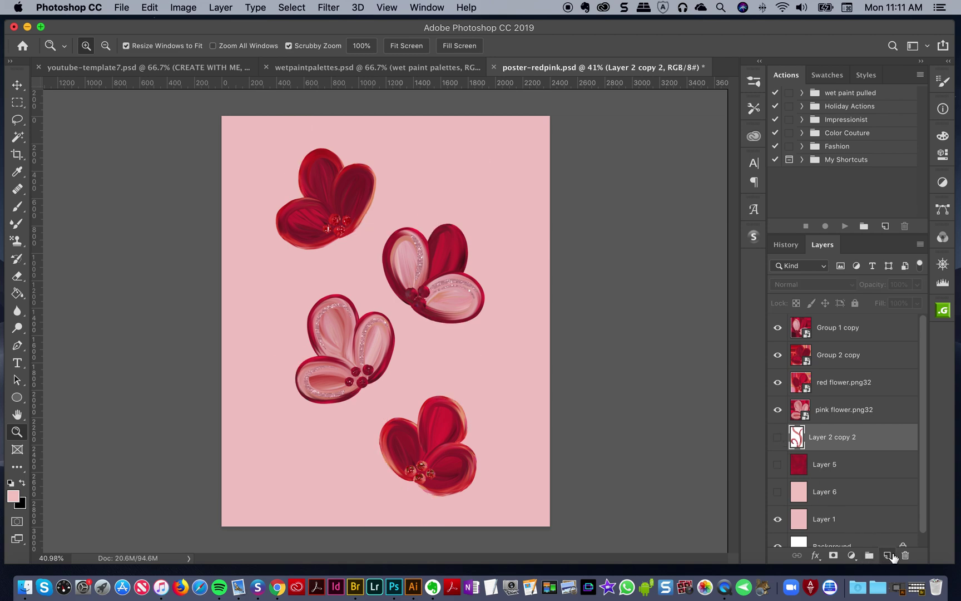
Add a new layer above Layer 2 copy 2 and choose the Mixer Brush preset "4 wet paint studio LOADED"
{"action": "left_click", "coordinate": [889, 555]}
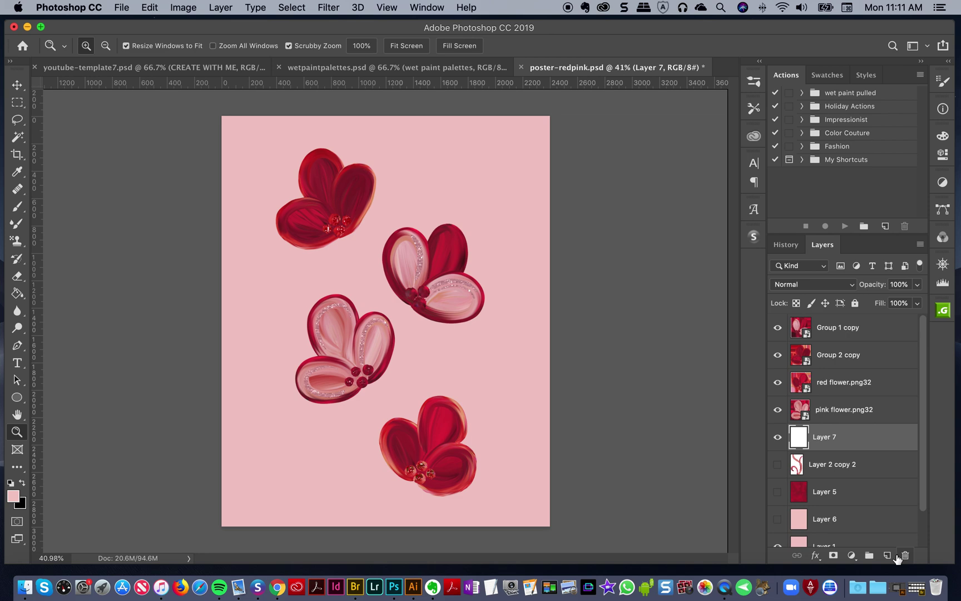
{"action": "left_click", "coordinate": [18, 223]}
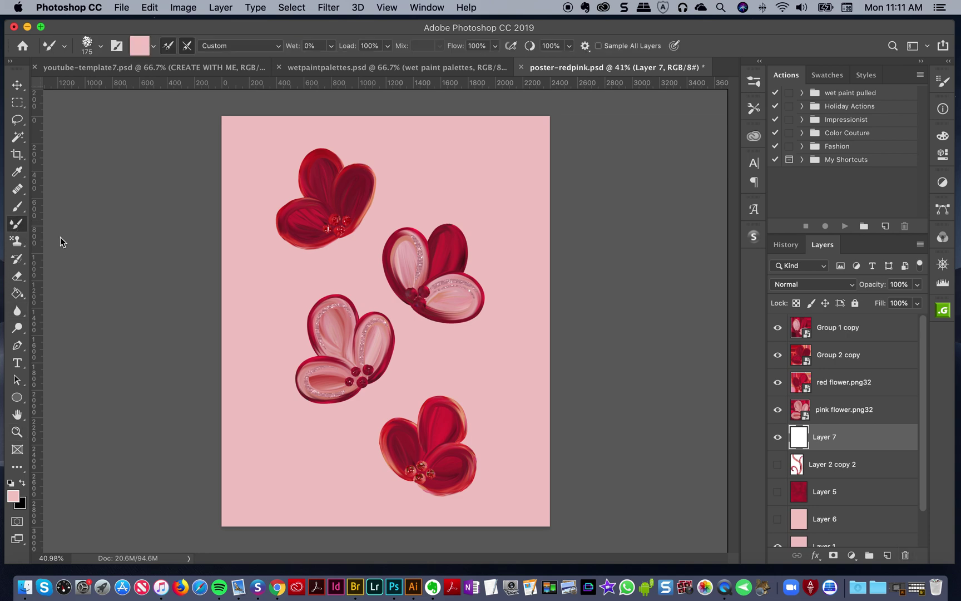
{"action": "left_click", "coordinate": [753, 108]}
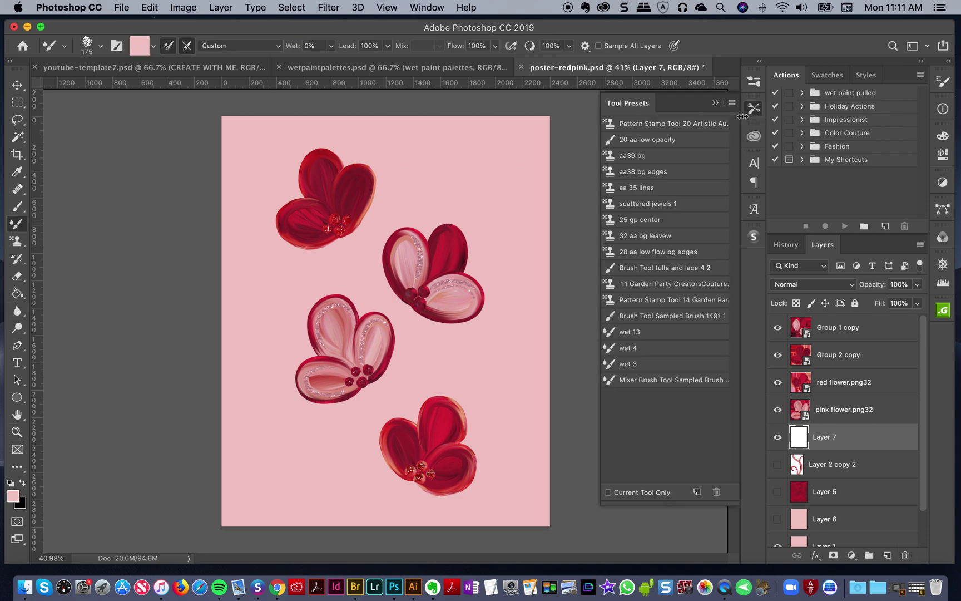
{"action": "left_click", "coordinate": [754, 82]}
{"action": "left_click", "coordinate": [645, 161]}
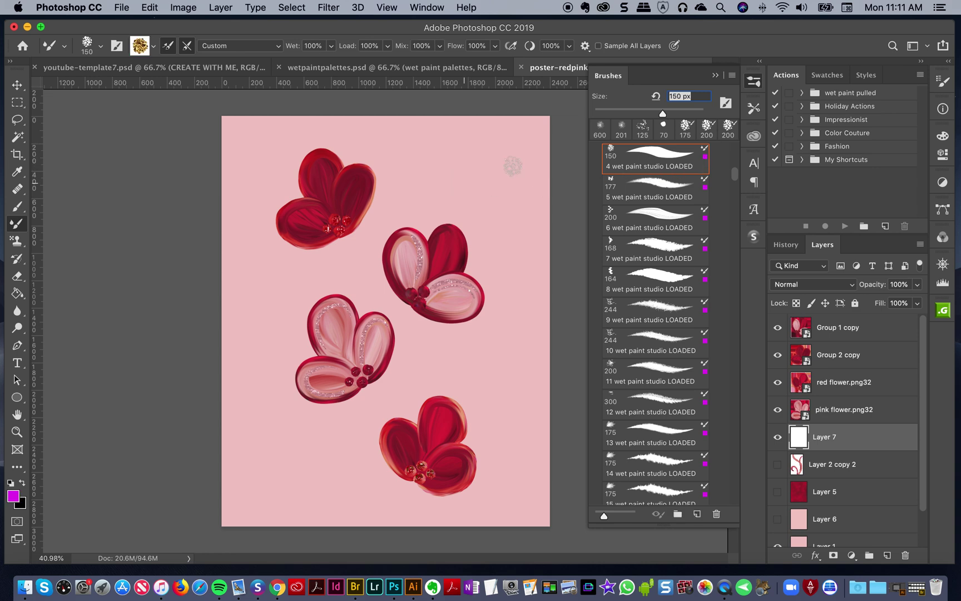
{"action": "left_click", "coordinate": [753, 83]}
Load the brush with the first pink paint swatch in wetpaintpalettes.psd and return to poster-redpink.psd
{"action": "left_click", "coordinate": [346, 68]}
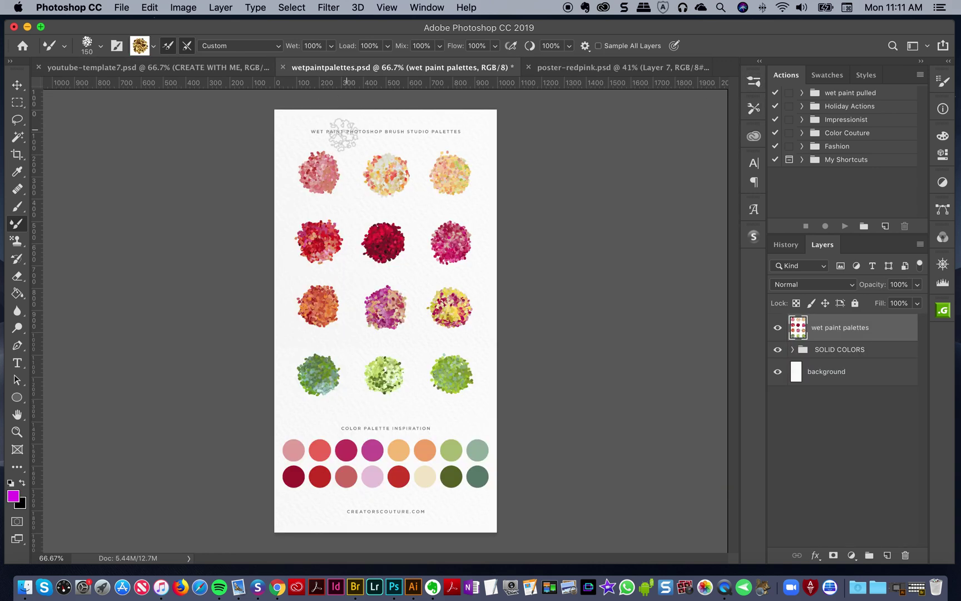
{"action": "left_click", "coordinate": [319, 175], "text": "alt"}
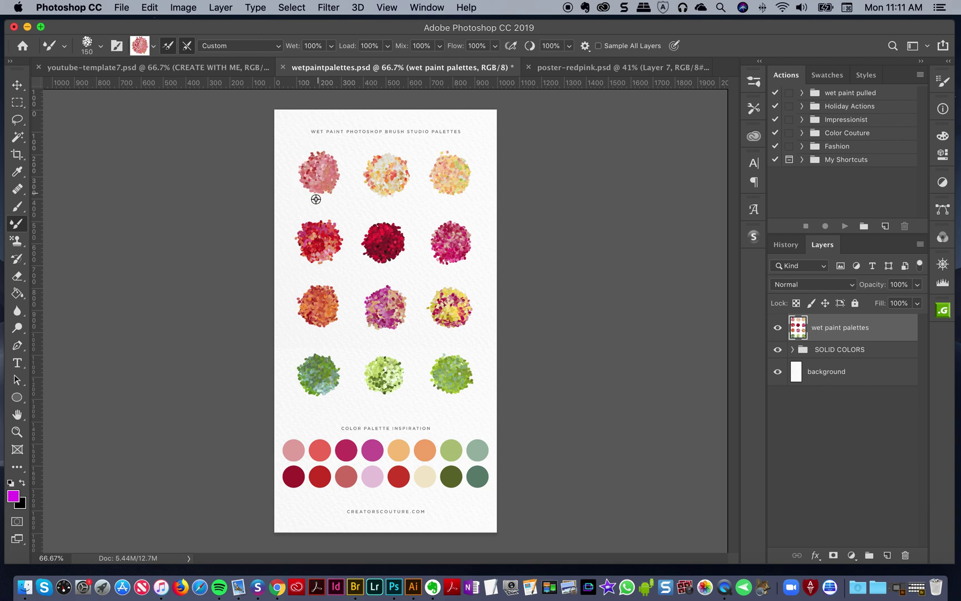
{"action": "left_click", "coordinate": [566, 67]}
Try a curved stroke from the poster's top edge at 250 px, undo it and enlarge the brush to 300 px
{"action": "key", "text": "bracketright"}
{"action": "key", "text": "bracketright"}
{"action": "mouse_move", "coordinate": [414, 121]}
{"action": "left_mouse_down"}
{"action": "mouse_move", "coordinate": [444, 192]}
{"action": "mouse_move", "coordinate": [506, 216]}
{"action": "mouse_move", "coordinate": [530, 210]}
{"action": "mouse_move", "coordinate": [490, 195]}
{"action": "left_mouse_up"}
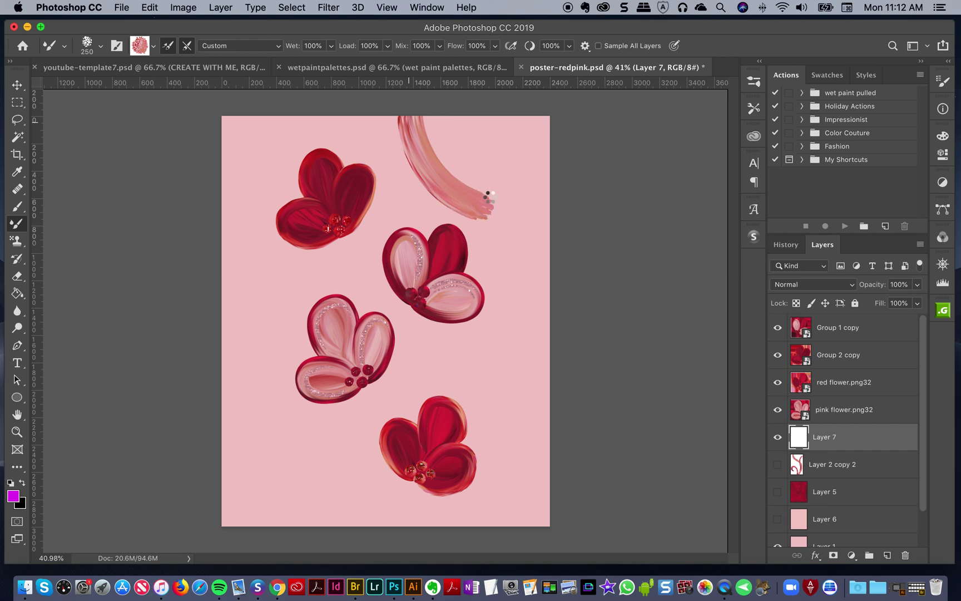
{"action": "key", "text": "super+z"}
{"action": "key", "text": "bracketright"}
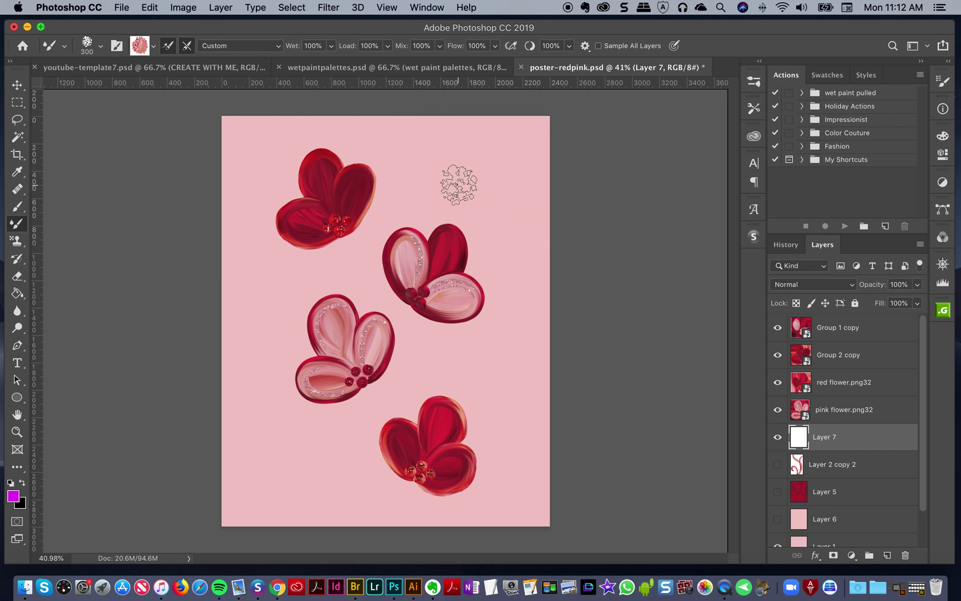
Preview the branches of Layer 2 copy 2 and try a branch stroke behind the upper flowers with 58% smoothing
{"action": "left_click", "coordinate": [777, 463]}
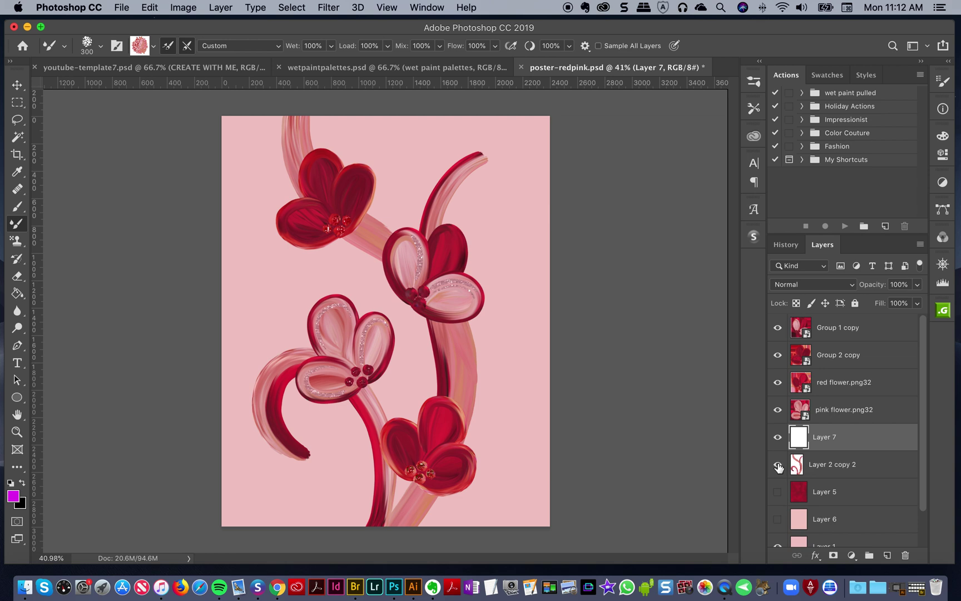
{"action": "left_click", "coordinate": [777, 465]}
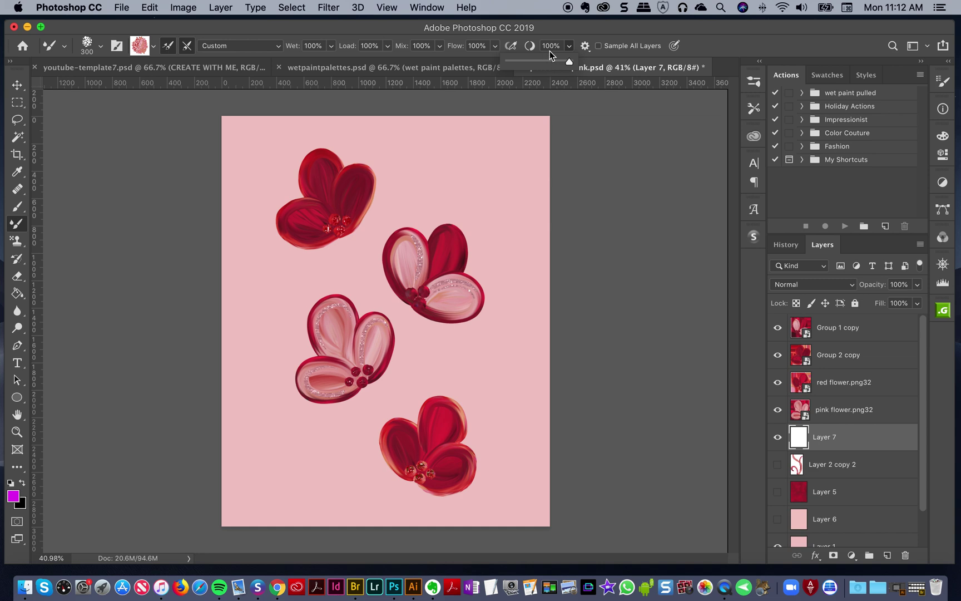
{"action": "left_click", "coordinate": [545, 59]}
{"action": "mouse_move", "coordinate": [331, 112]}
{"action": "left_mouse_down"}
{"action": "mouse_move", "coordinate": [312, 143]}
{"action": "mouse_move", "coordinate": [314, 184]}
{"action": "mouse_move", "coordinate": [353, 228]}
{"action": "mouse_move", "coordinate": [400, 250]}
{"action": "mouse_move", "coordinate": [436, 312]}
{"action": "left_mouse_up"}
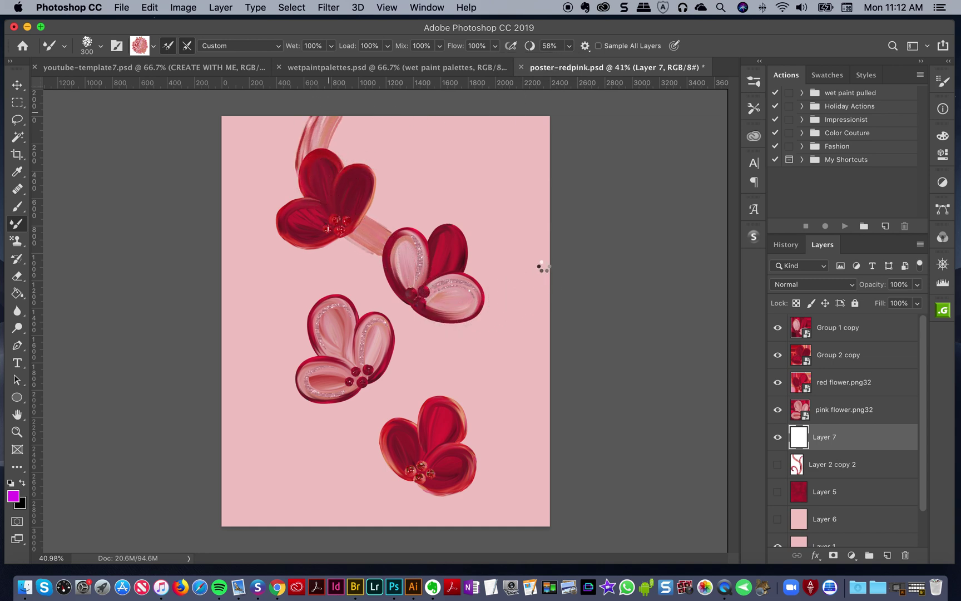
{"action": "key", "text": "super+z"}
Try painting a branch from the poster's top edge to its bottom edge behind the flowers with 33% smoothing
{"action": "left_click", "coordinate": [569, 47]}
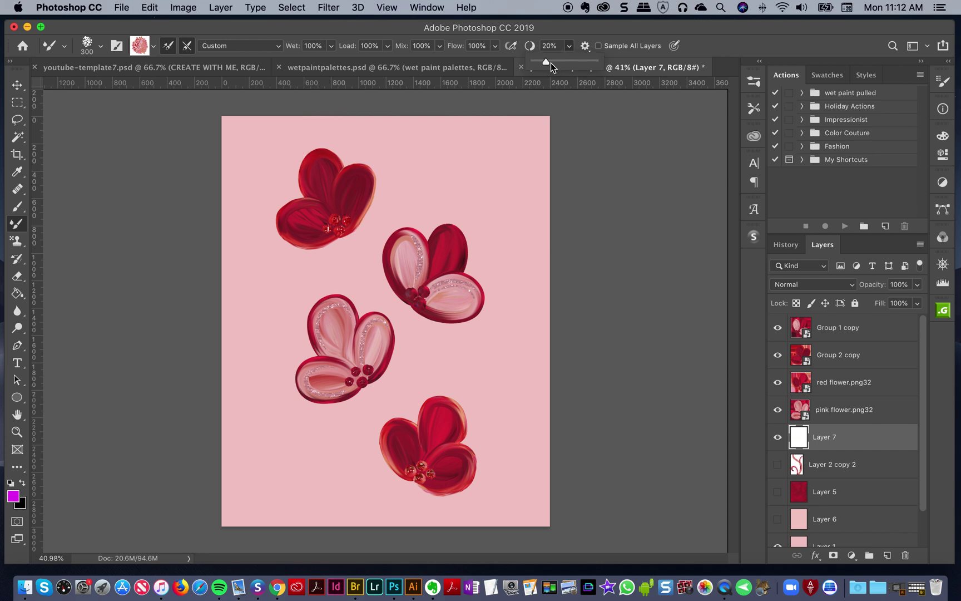
{"action": "left_click_drag", "start_coordinate": [552, 65], "coordinate": [555, 63]}
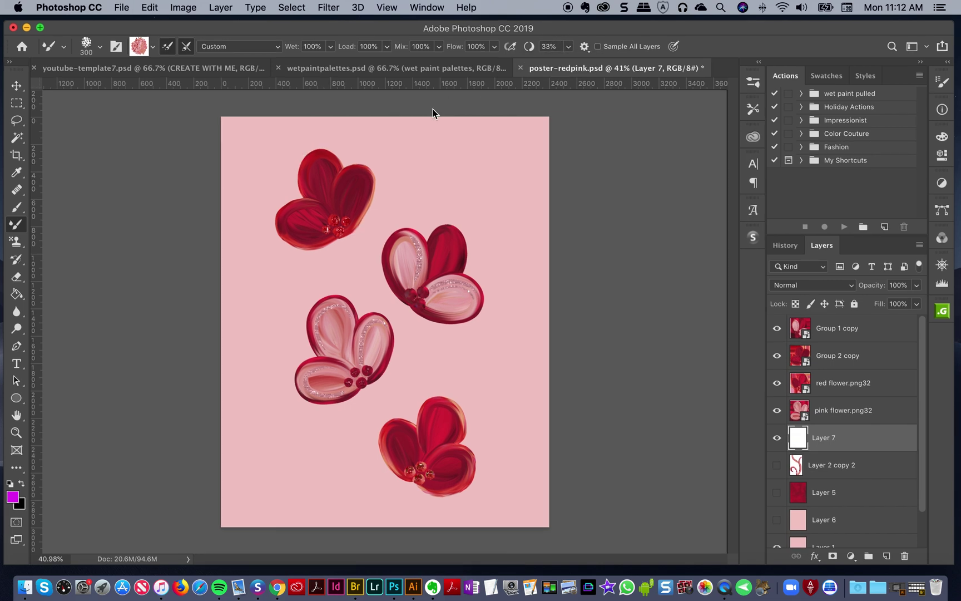
{"action": "mouse_move", "coordinate": [294, 100]}
{"action": "left_mouse_down"}
{"action": "mouse_move", "coordinate": [294, 164]}
{"action": "mouse_move", "coordinate": [314, 191]}
{"action": "mouse_move", "coordinate": [427, 262]}
{"action": "left_mouse_up"}
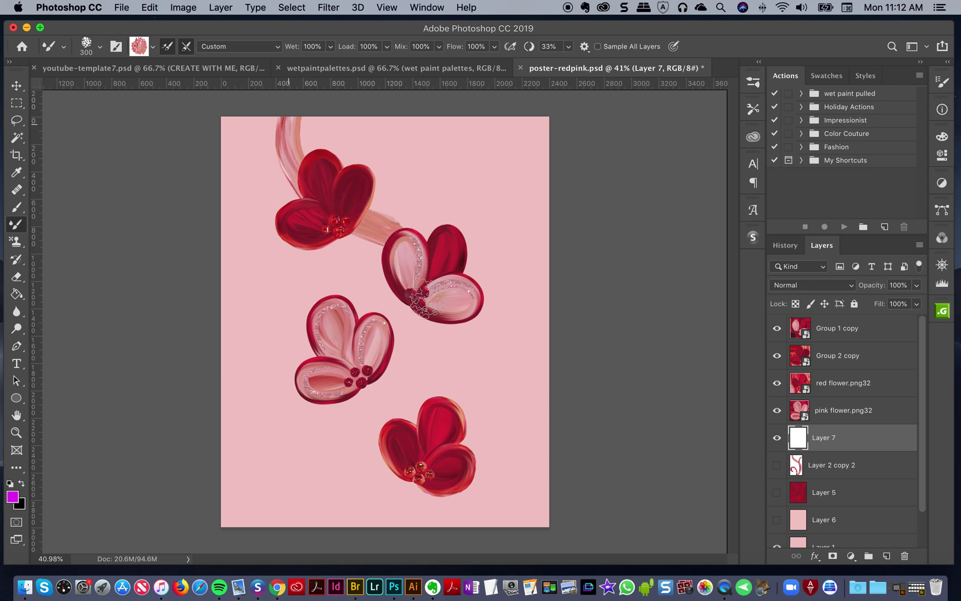
{"action": "mouse_move", "coordinate": [425, 309]}
{"action": "left_mouse_down"}
{"action": "mouse_move", "coordinate": [383, 455]}
{"action": "mouse_move", "coordinate": [318, 517]}
{"action": "mouse_move", "coordinate": [296, 565]}
{"action": "left_mouse_up"}
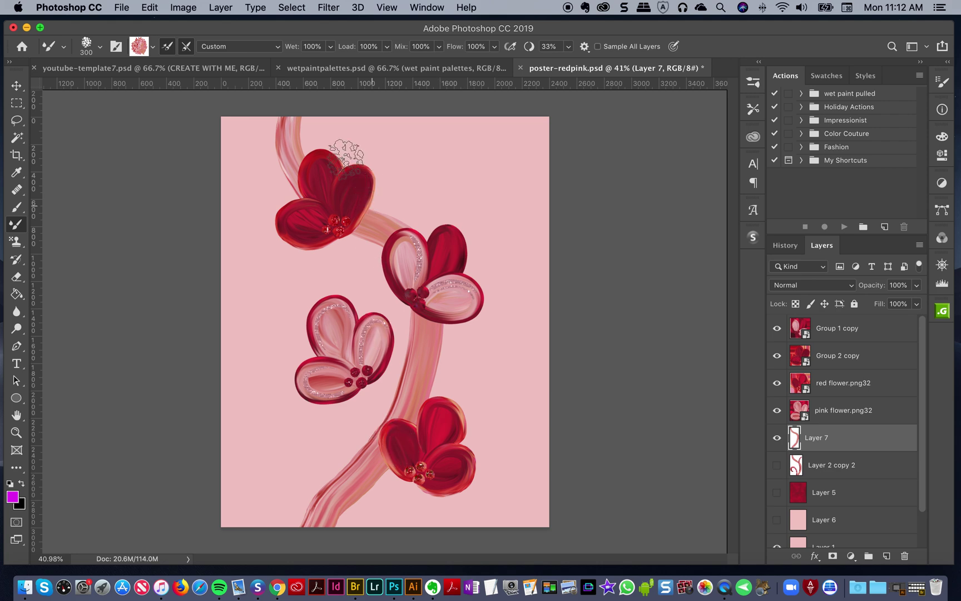
{"action": "key", "text": "super+z"}
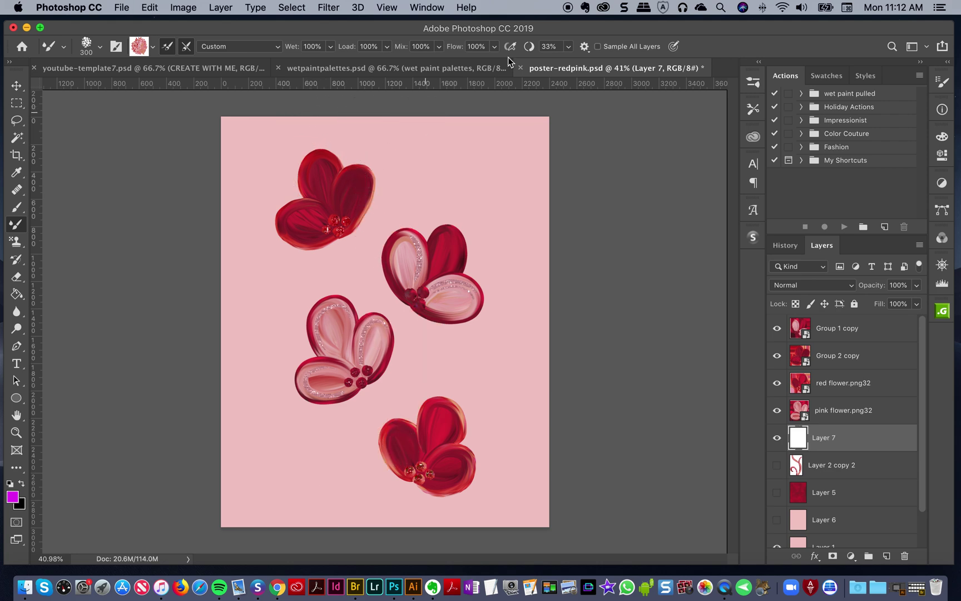
Set smoothing to 14% and paint a winding branch from top to bottom behind three flowers on Layer 7, repainting its lower end
{"action": "left_click", "coordinate": [568, 49]}
{"action": "left_click_drag", "start_coordinate": [569, 62], "coordinate": [558, 62]}
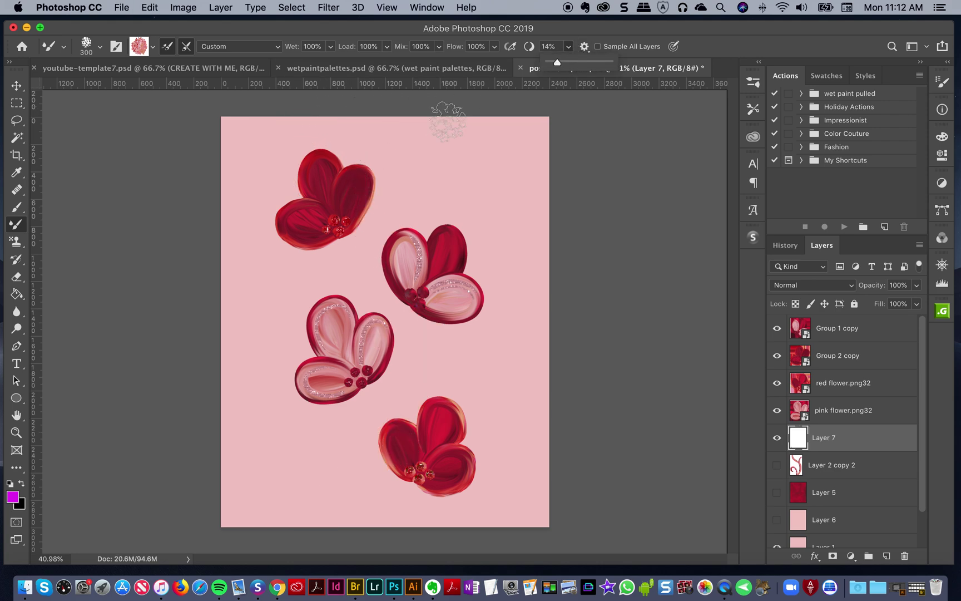
{"action": "mouse_move", "coordinate": [312, 107]}
{"action": "left_mouse_down"}
{"action": "mouse_move", "coordinate": [303, 167]}
{"action": "mouse_move", "coordinate": [331, 211]}
{"action": "mouse_move", "coordinate": [384, 245]}
{"action": "mouse_move", "coordinate": [417, 300]}
{"action": "mouse_move", "coordinate": [427, 351]}
{"action": "mouse_move", "coordinate": [377, 489]}
{"action": "mouse_move", "coordinate": [328, 558]}
{"action": "left_mouse_up"}
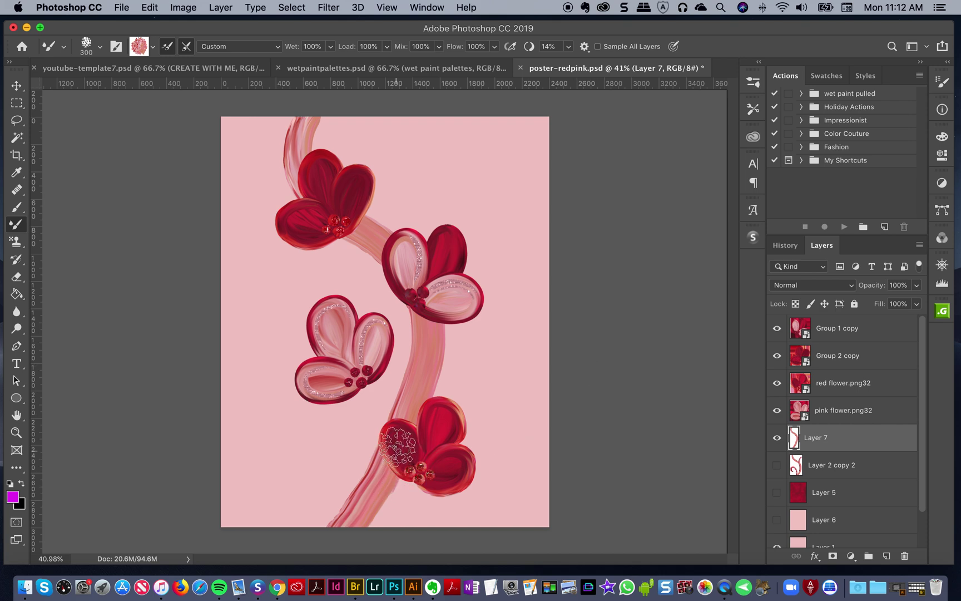
{"action": "left_click_drag", "start_coordinate": [361, 533], "coordinate": [319, 575]}
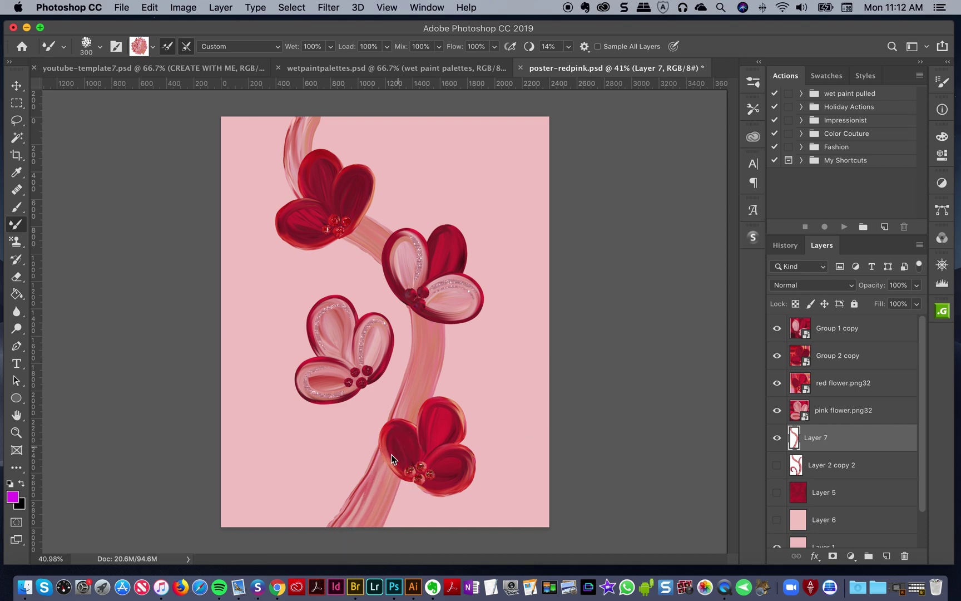
{"action": "key", "text": "super+z"}
{"action": "mouse_move", "coordinate": [404, 413]}
{"action": "left_mouse_down"}
{"action": "mouse_move", "coordinate": [364, 498]}
{"action": "mouse_move", "coordinate": [317, 561]}
{"action": "left_mouse_up"}
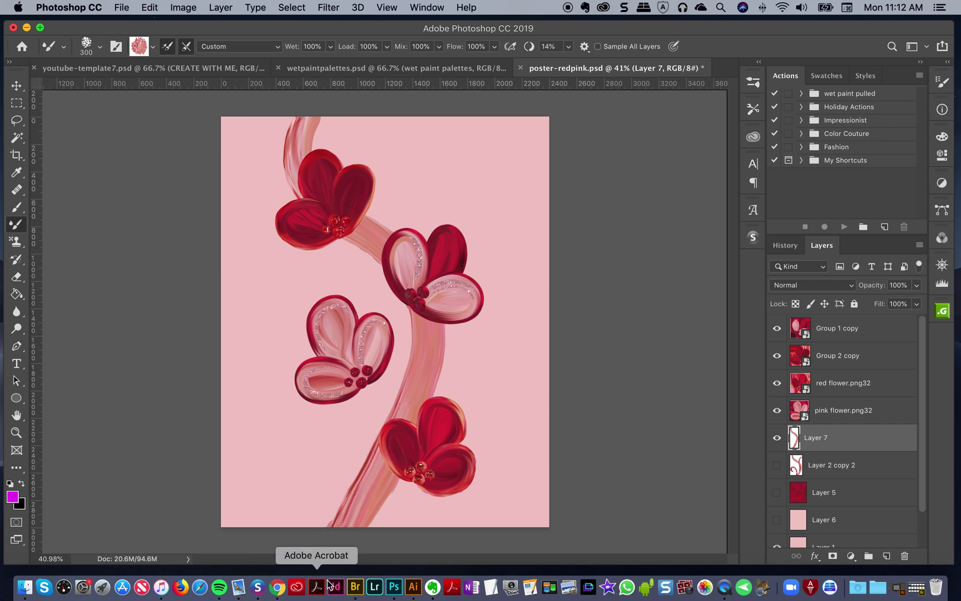
Compare the painted branch on Layer 7 with the branches on Layer 2 copy 2, leaving only Layer 7 shown
{"action": "left_click", "coordinate": [776, 439]}
{"action": "left_click", "coordinate": [776, 466]}
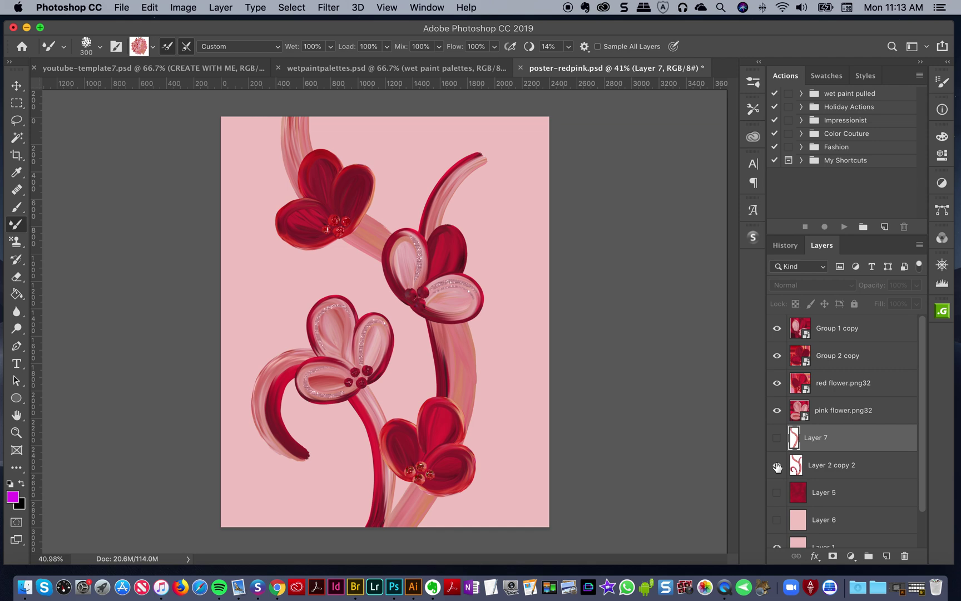
{"action": "left_click", "coordinate": [777, 465]}
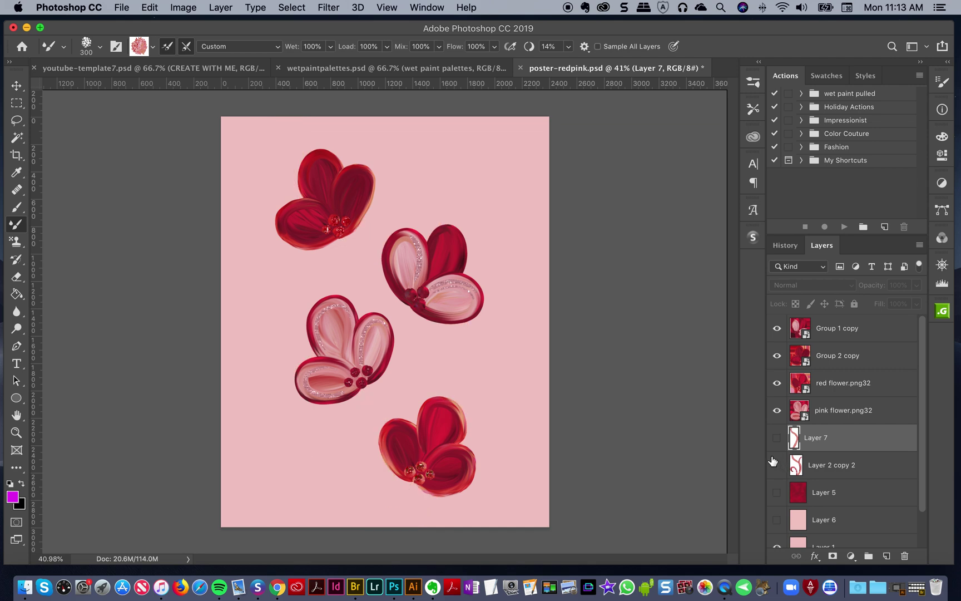
{"action": "left_click", "coordinate": [776, 437]}
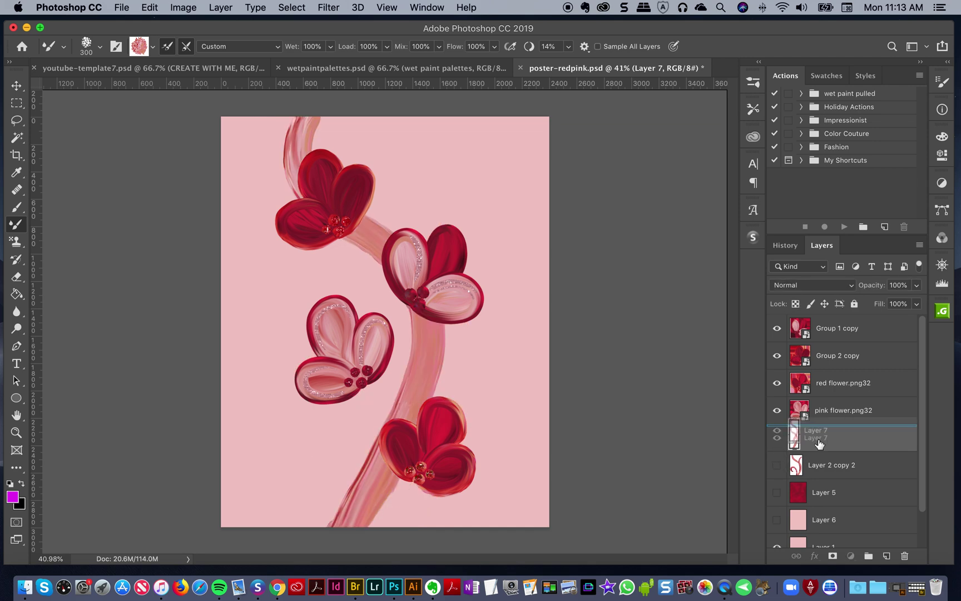
Duplicate Layer 7, hide the original and check the copy against the branches of Layer 2 copy 2
{"action": "key", "text": "super+j"}
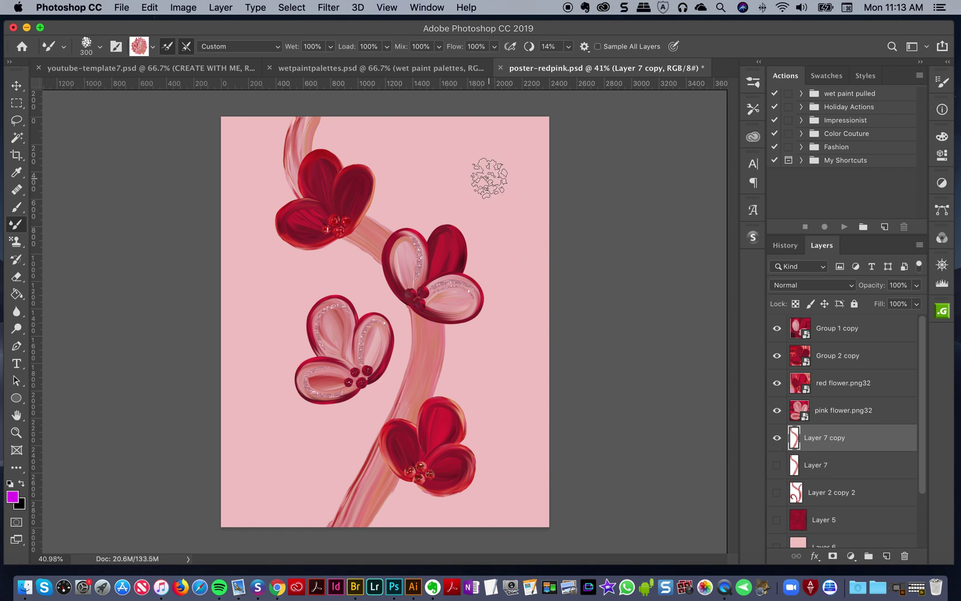
{"action": "left_click", "coordinate": [777, 493]}
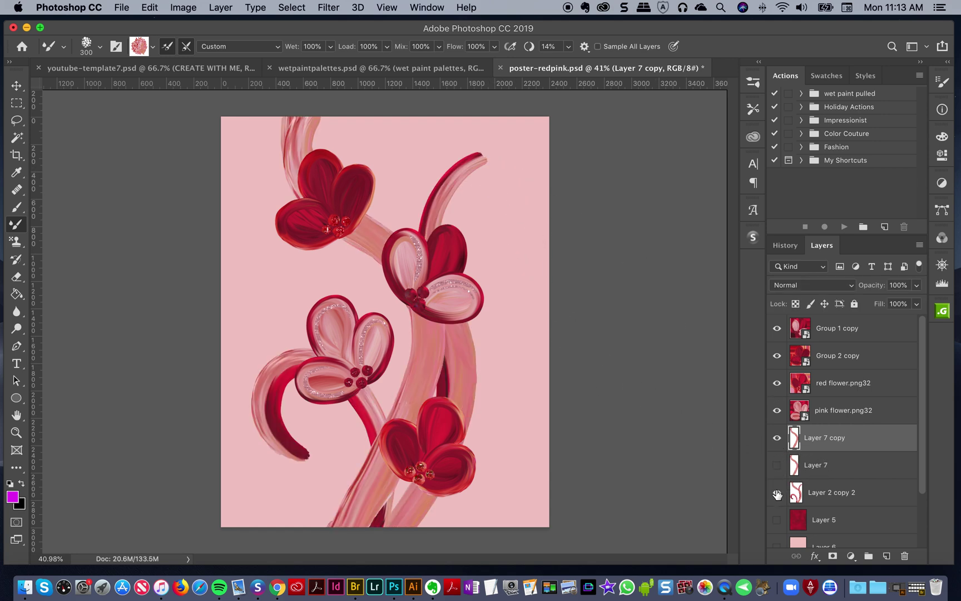
{"action": "left_click", "coordinate": [777, 493]}
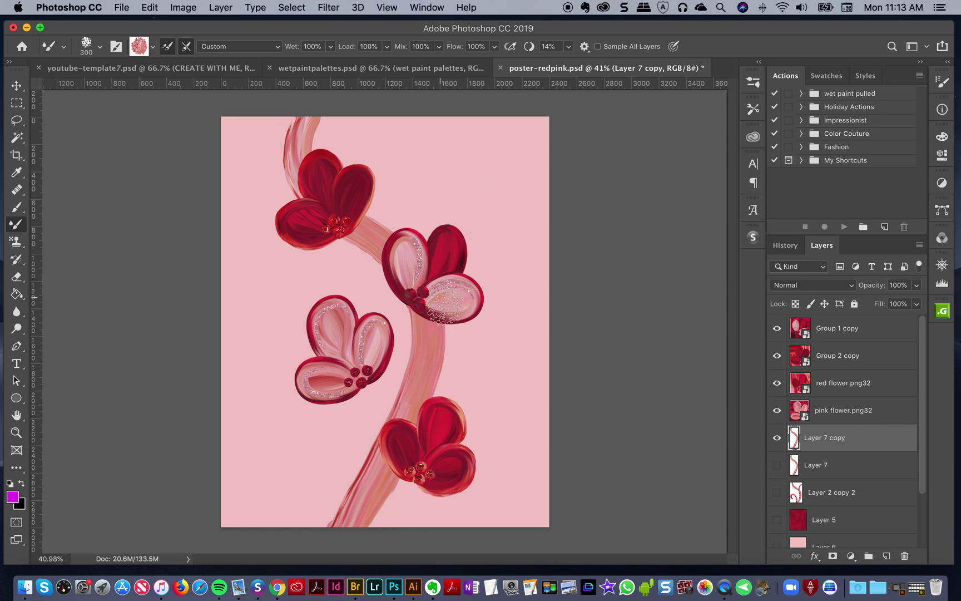
{"action": "left_click", "coordinate": [777, 493]}
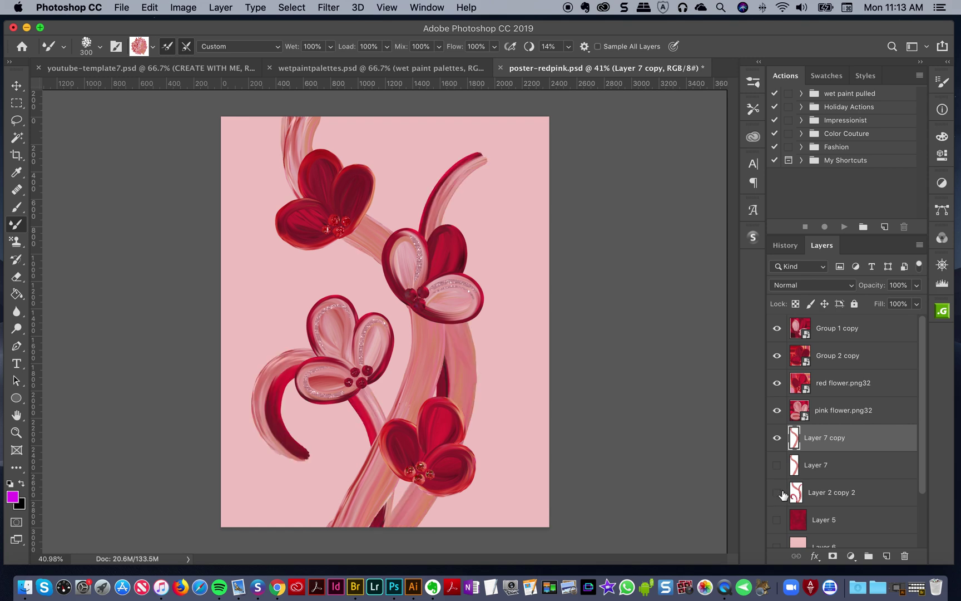
{"action": "left_click", "coordinate": [779, 493]}
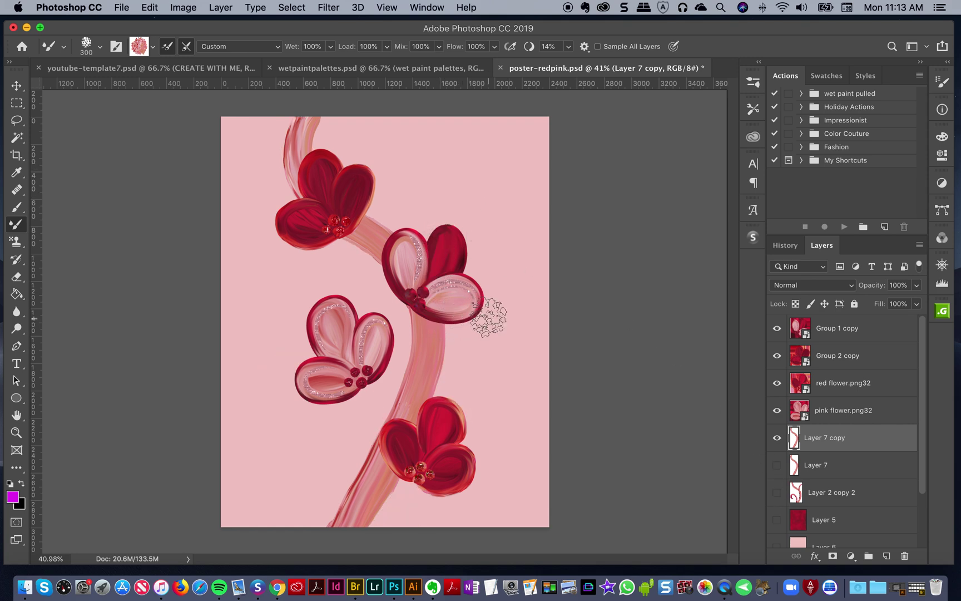
Reduce the brush to 200 px while trying side-branch strokes above the red-and-pink flower, undoing each stroke
{"action": "key", "text": "bracketleft"}
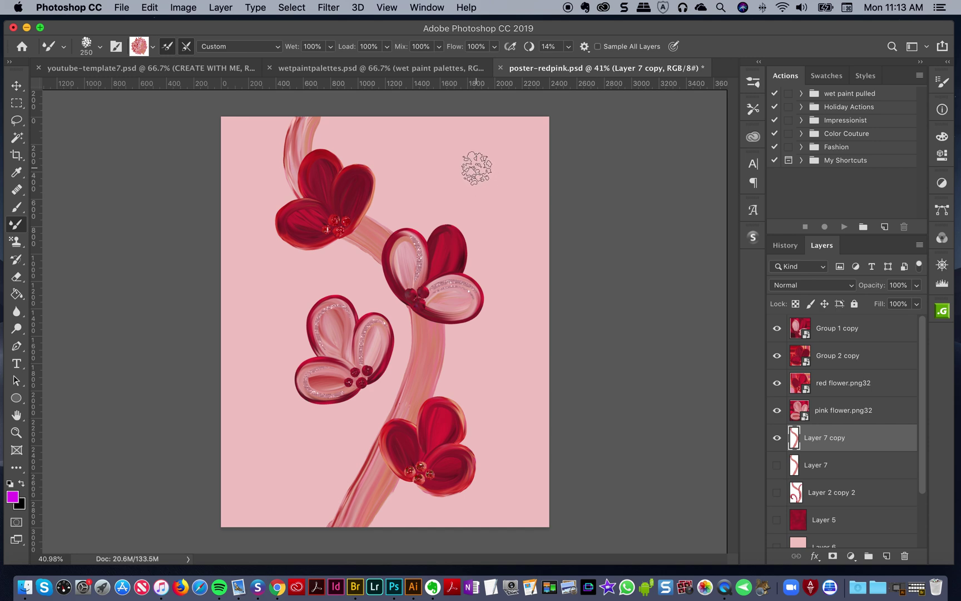
{"action": "left_click_drag", "start_coordinate": [480, 164], "coordinate": [436, 231]}
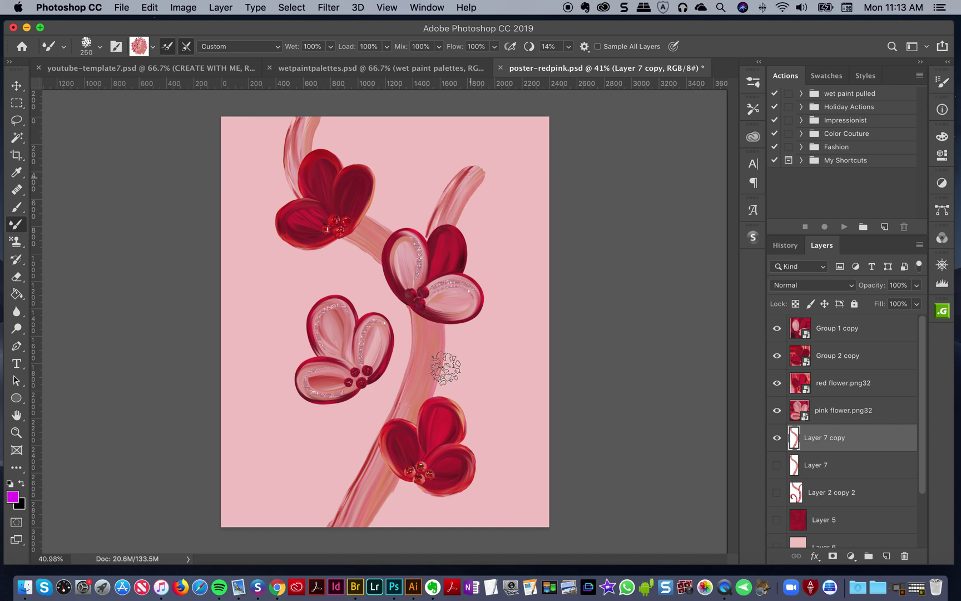
{"action": "key", "text": "super+z"}
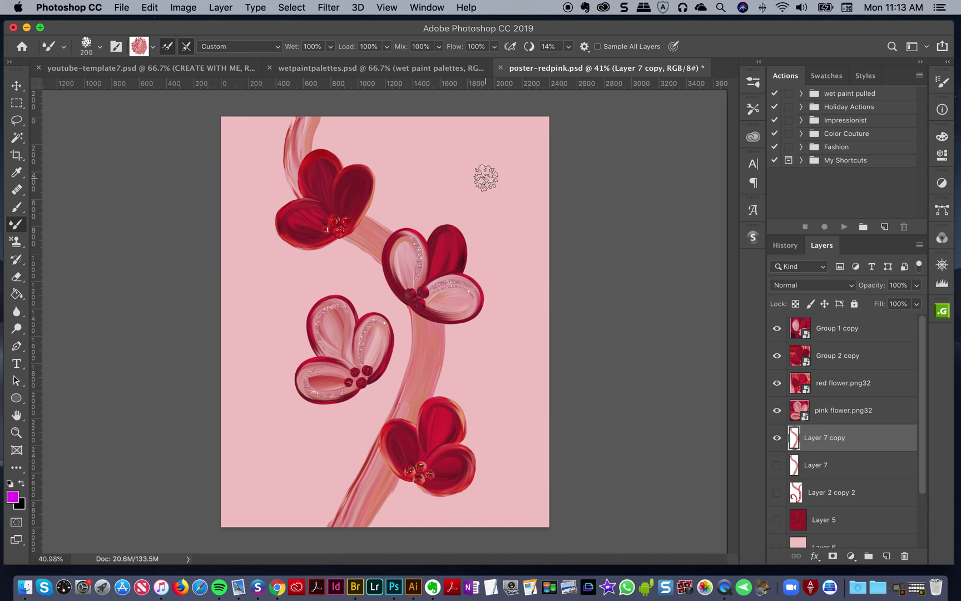
{"action": "mouse_move", "coordinate": [491, 171]}
{"action": "left_mouse_down"}
{"action": "mouse_move", "coordinate": [450, 161]}
{"action": "mouse_move", "coordinate": [425, 199]}
{"action": "mouse_move", "coordinate": [423, 261]}
{"action": "left_mouse_up"}
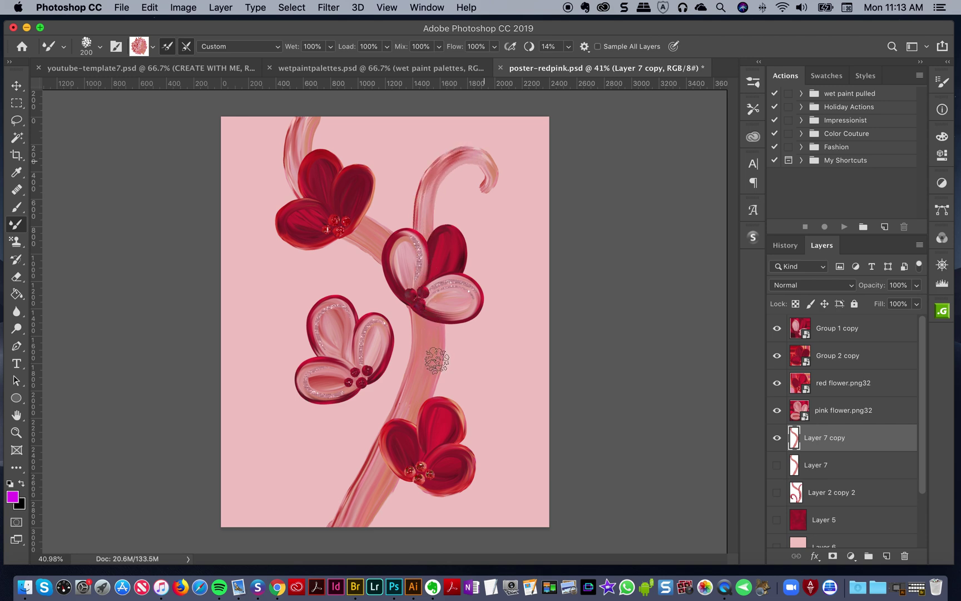
{"action": "key", "text": "super+z"}
Set smoothing to 65%, try a curled side branch running behind the red-and-pink flower toward the bottom flower, and undo it
{"action": "left_click", "coordinate": [568, 46]}
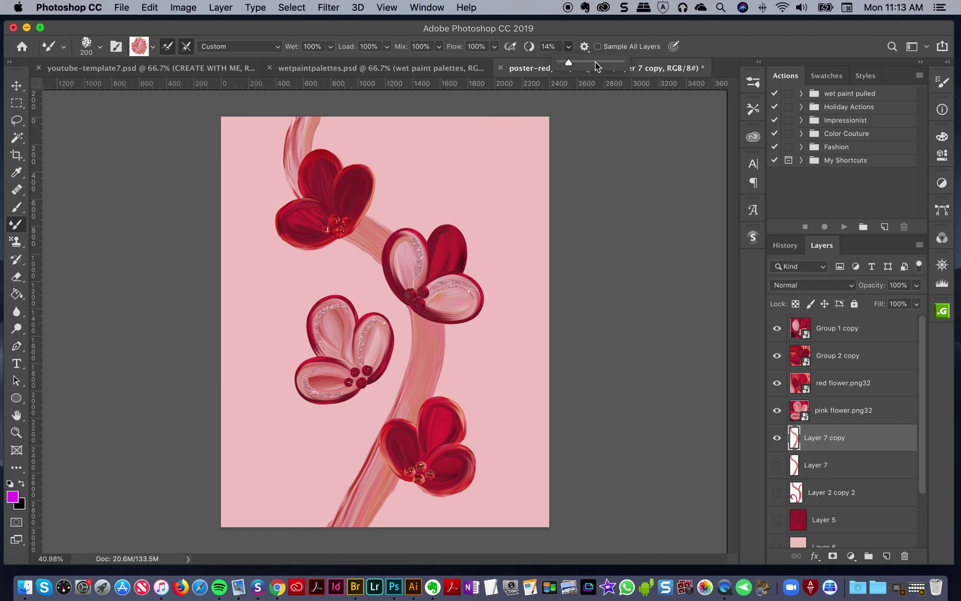
{"action": "left_click", "coordinate": [483, 195]}
{"action": "mouse_move", "coordinate": [483, 196]}
{"action": "left_mouse_down"}
{"action": "mouse_move", "coordinate": [477, 166]}
{"action": "mouse_move", "coordinate": [456, 172]}
{"action": "mouse_move", "coordinate": [431, 208]}
{"action": "mouse_move", "coordinate": [439, 387]}
{"action": "mouse_move", "coordinate": [387, 421]}
{"action": "left_mouse_up"}
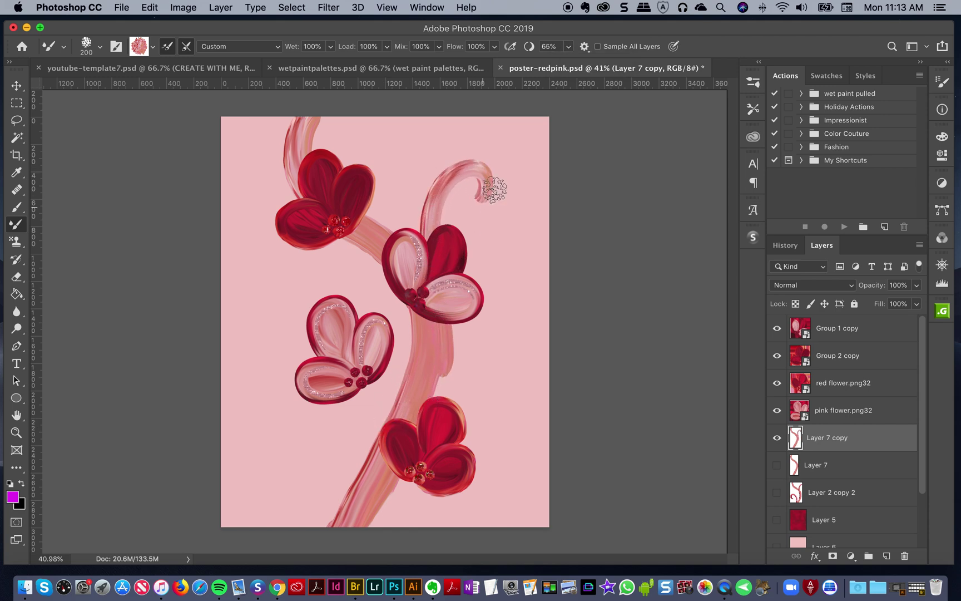
{"action": "key", "text": "super+z"}
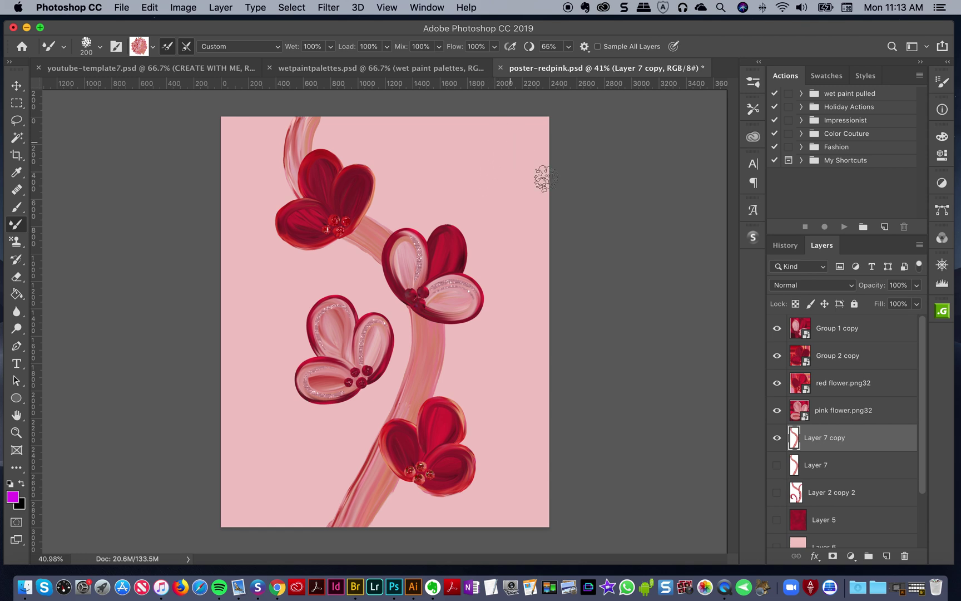
Check the Layer 2 copy 2 reference, then paint a pink side branch rising above the red-and-pink flower on Layer 7 copy
{"action": "left_click", "coordinate": [777, 493]}
{"action": "left_click", "coordinate": [777, 492]}
{"action": "left_click_drag", "start_coordinate": [476, 154], "coordinate": [433, 236]}
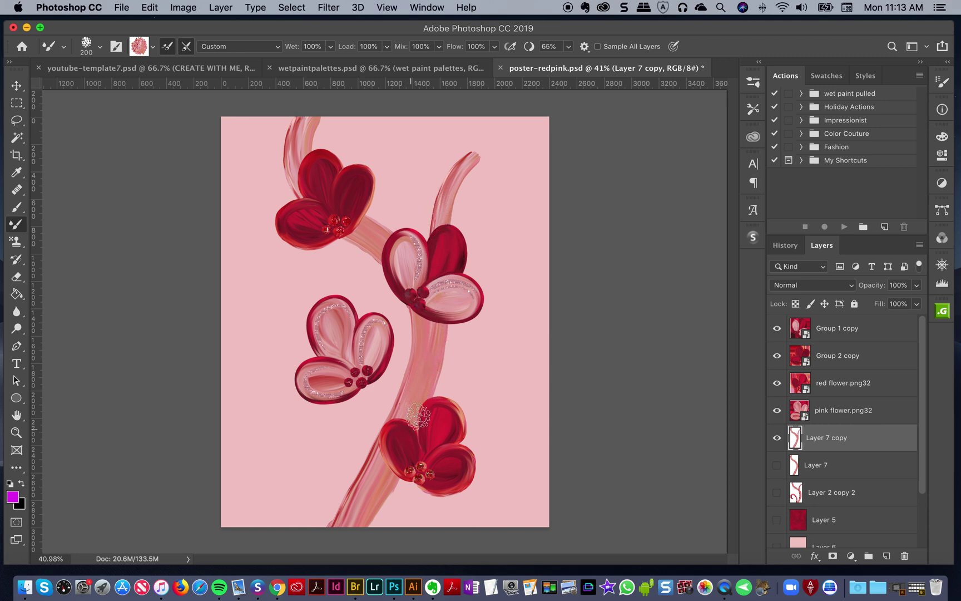
Check the Layer 2 copy 2 reference, then paint a curled pink branch behind the pink flower down to the poster's bottom edge
{"action": "left_click", "coordinate": [778, 494]}
{"action": "left_click", "coordinate": [778, 493]}
{"action": "left_click", "coordinate": [776, 438]}
{"action": "left_click", "coordinate": [777, 492]}
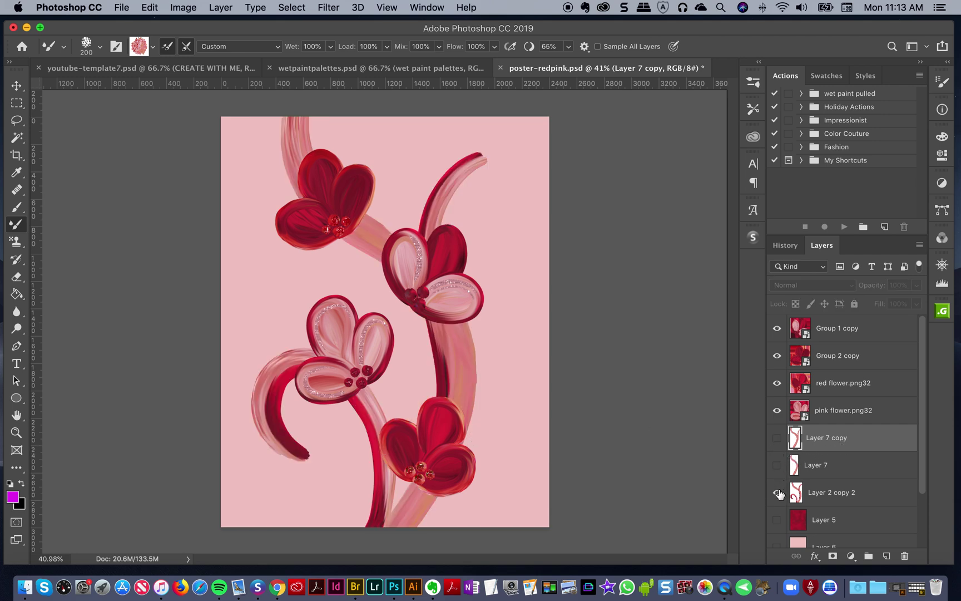
{"action": "left_click", "coordinate": [777, 493]}
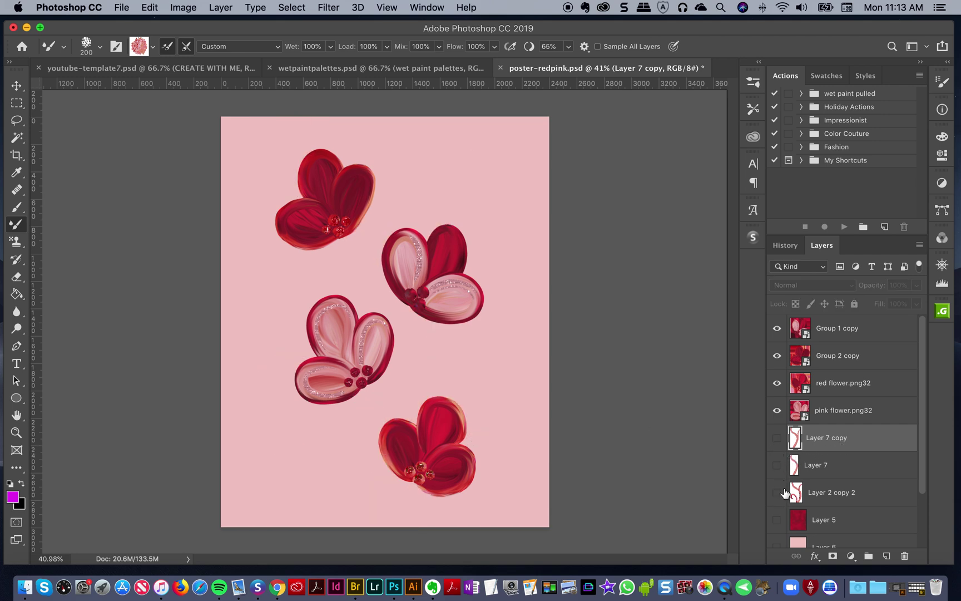
{"action": "left_click", "coordinate": [777, 439]}
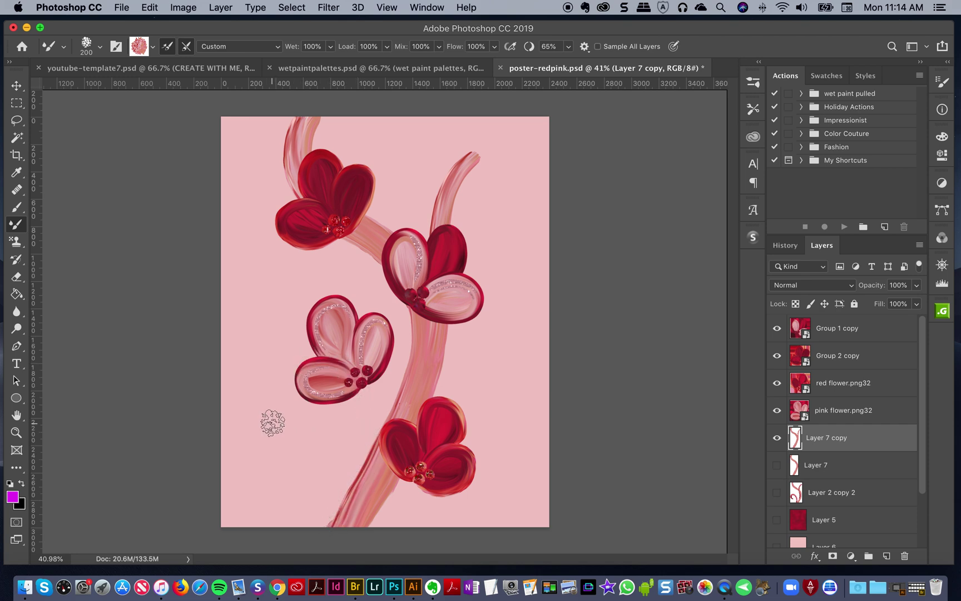
{"action": "mouse_move", "coordinate": [272, 423]}
{"action": "left_mouse_down"}
{"action": "mouse_move", "coordinate": [279, 370]}
{"action": "mouse_move", "coordinate": [306, 349]}
{"action": "mouse_move", "coordinate": [341, 348]}
{"action": "mouse_move", "coordinate": [363, 406]}
{"action": "left_mouse_up"}
{"action": "left_click_drag", "start_coordinate": [356, 459], "coordinate": [327, 526]}
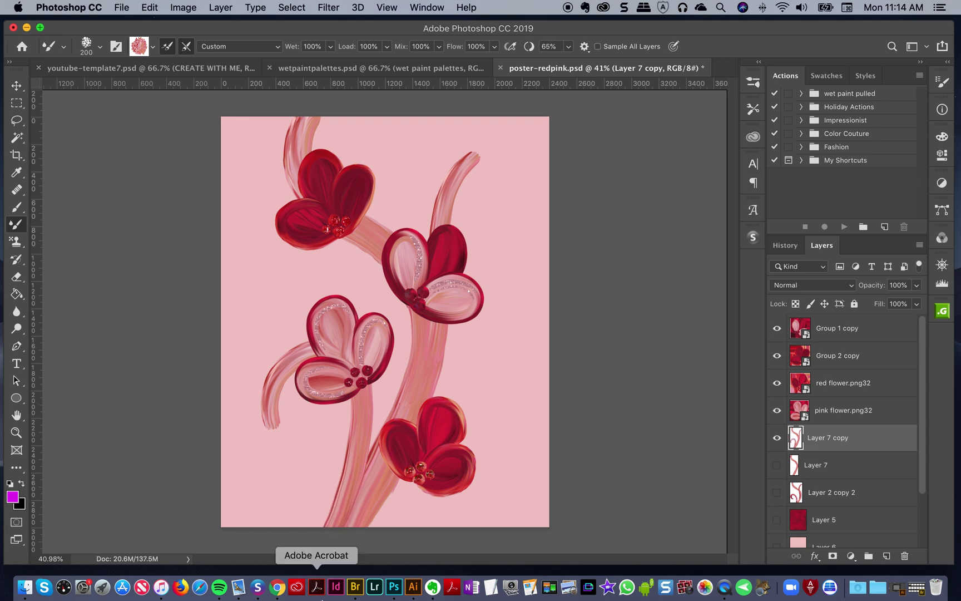
Compare the branches with Layer 2 copy 2, then sample the dark red palette in wetpaintpalettes.psd and return to poster-redpink.psd
{"action": "left_click", "coordinate": [777, 438]}
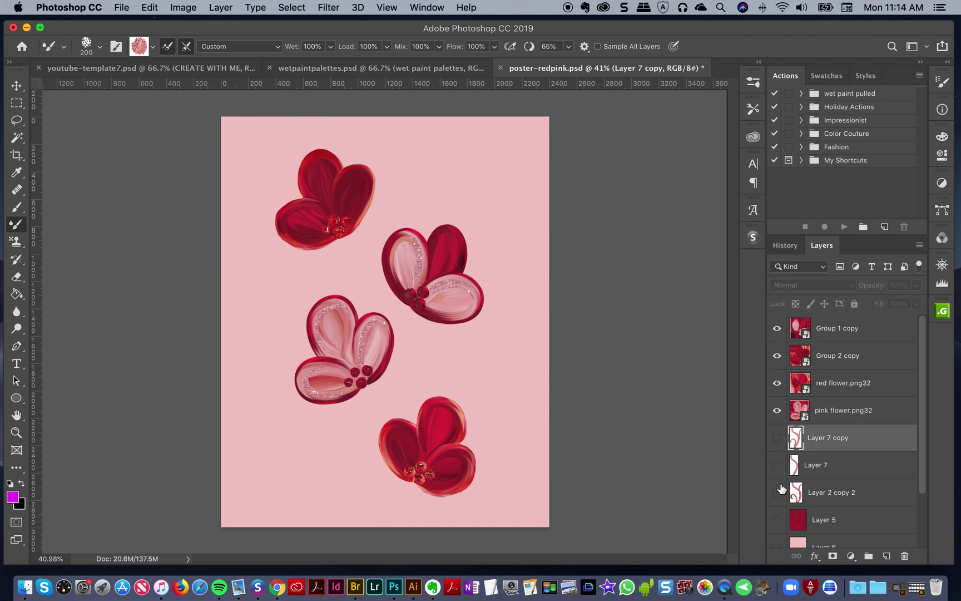
{"action": "left_click", "coordinate": [777, 492]}
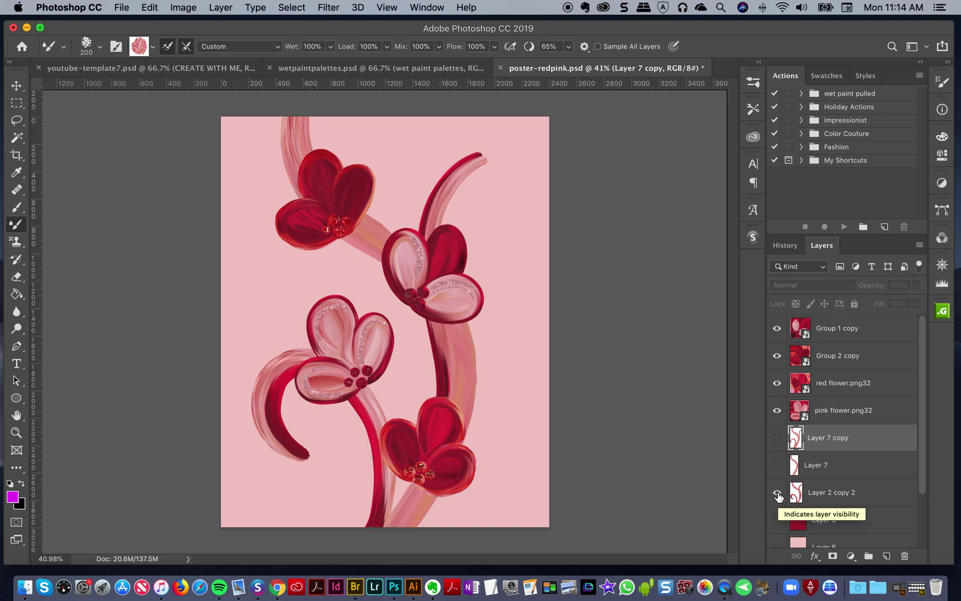
{"action": "left_click", "coordinate": [778, 493]}
{"action": "left_click", "coordinate": [777, 438]}
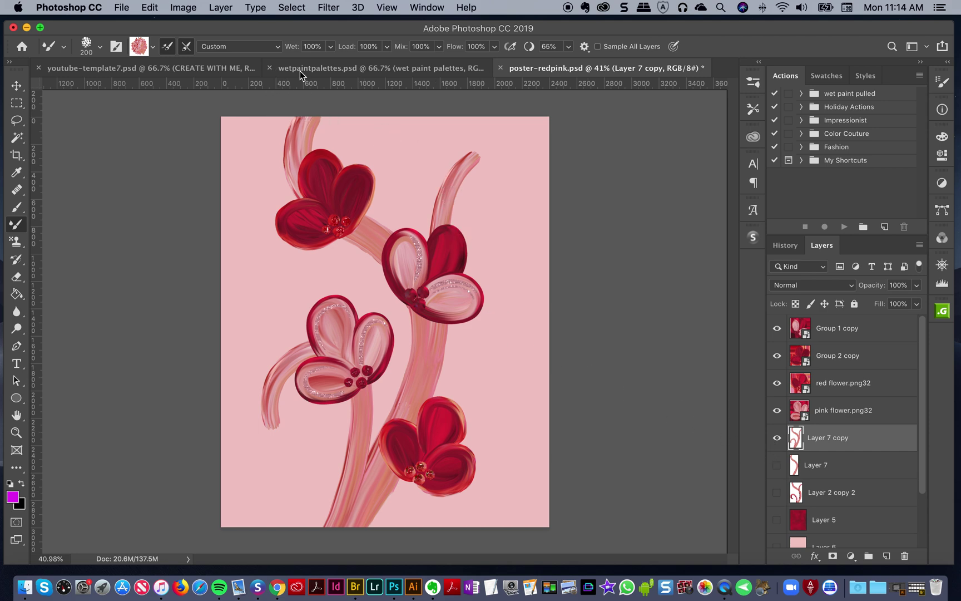
{"action": "left_click", "coordinate": [329, 68]}
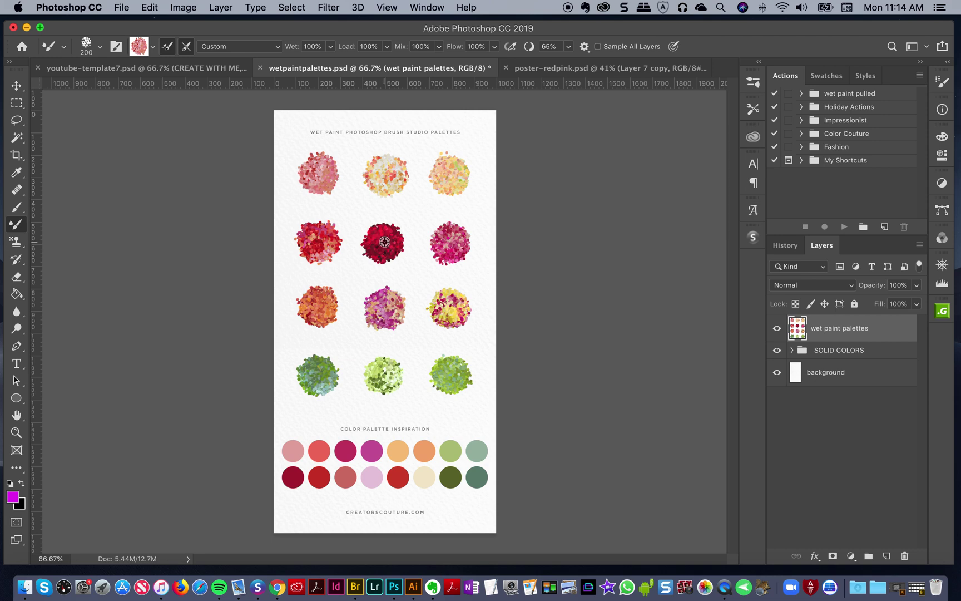
{"action": "left_click", "coordinate": [561, 67]}
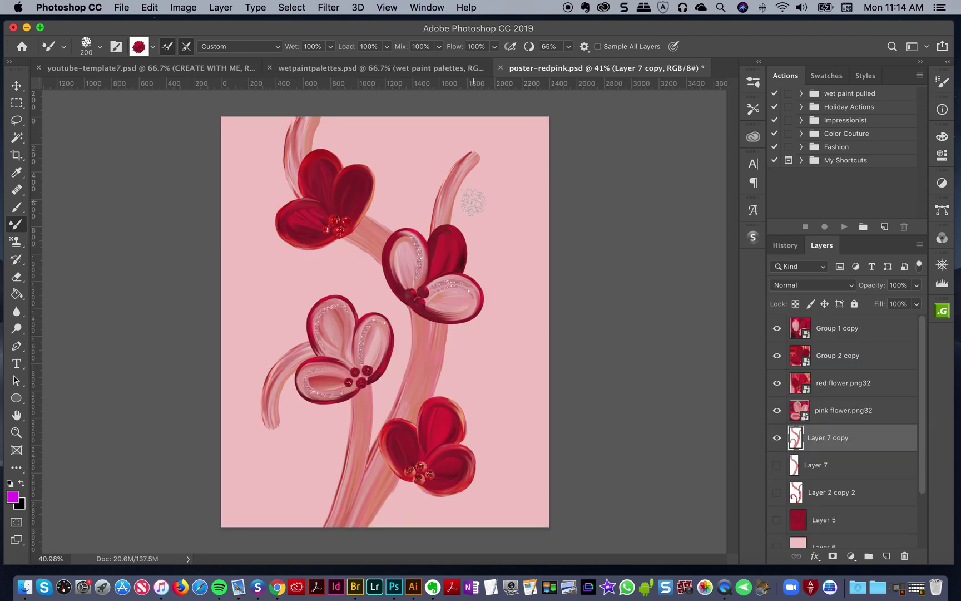
Duplicate Layer 7 copy with the original hidden, and paint a dark red stroke along the outer edge of the upper side branch
{"action": "left_click_drag", "start_coordinate": [838, 436], "coordinate": [836, 420]}
{"action": "left_click", "coordinate": [831, 448]}
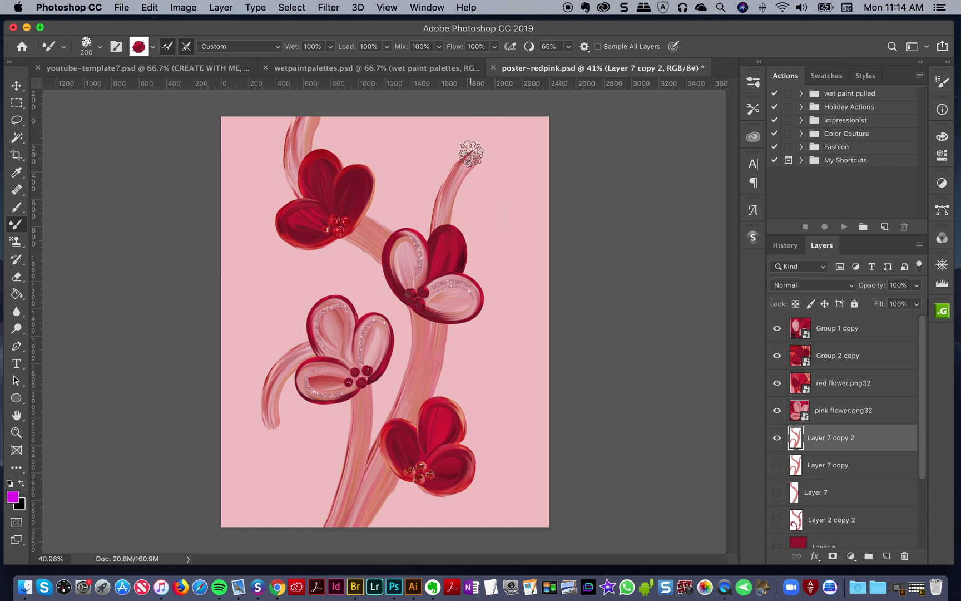
{"action": "mouse_move", "coordinate": [440, 190]}
{"action": "left_mouse_down"}
{"action": "mouse_move", "coordinate": [425, 248]}
{"action": "mouse_move", "coordinate": [425, 315]}
{"action": "left_mouse_up"}
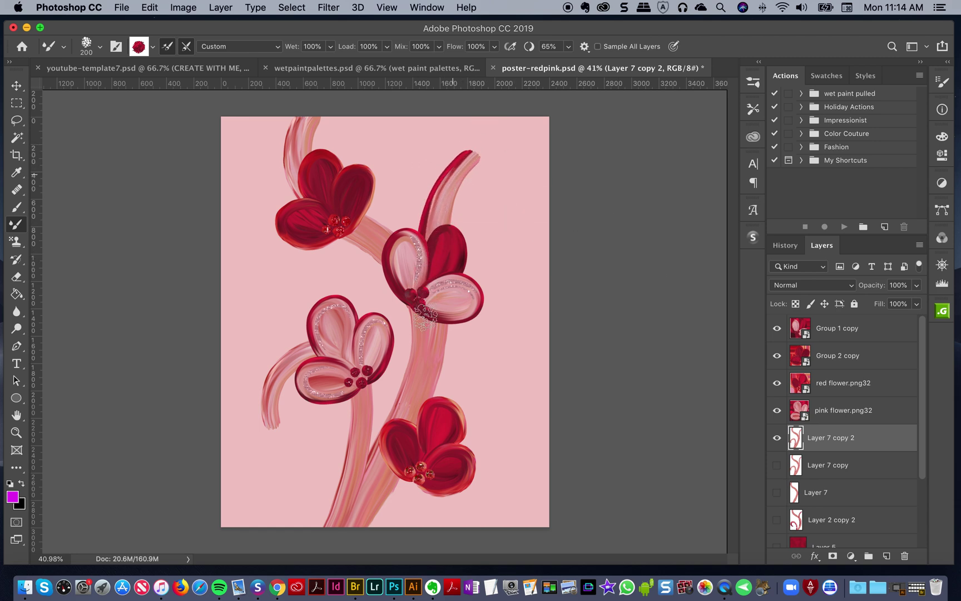
{"action": "key", "text": "super+z"}
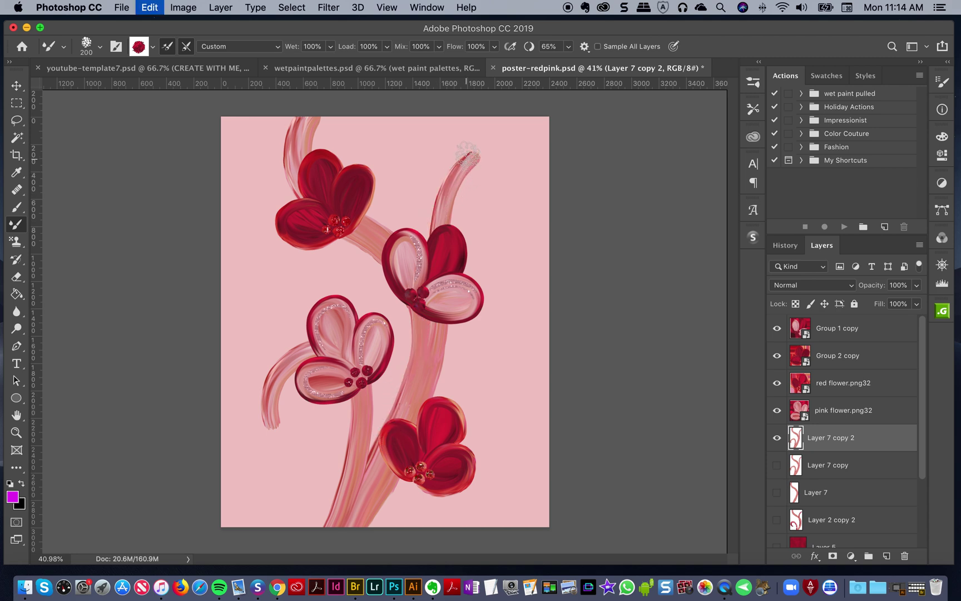
{"action": "mouse_move", "coordinate": [470, 151]}
{"action": "left_mouse_down"}
{"action": "mouse_move", "coordinate": [430, 215]}
{"action": "mouse_move", "coordinate": [419, 348]}
{"action": "left_mouse_up"}
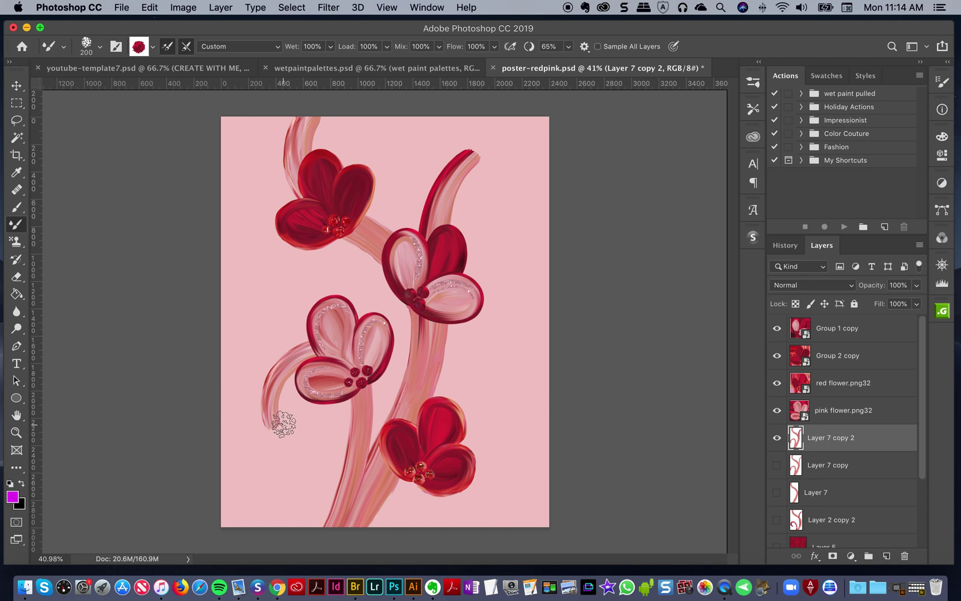
Shade the curled branch's inner edge dark red and continue the stroke behind the pink flower to the poster's bottom, undoing unsatisfactory attempts
{"action": "left_click_drag", "start_coordinate": [283, 424], "coordinate": [305, 371]}
{"action": "key", "text": "super+z"}
{"action": "mouse_move", "coordinate": [285, 418]}
{"action": "left_mouse_down"}
{"action": "mouse_move", "coordinate": [289, 377]}
{"action": "mouse_move", "coordinate": [307, 369]}
{"action": "mouse_move", "coordinate": [338, 384]}
{"action": "mouse_move", "coordinate": [346, 447]}
{"action": "mouse_move", "coordinate": [325, 524]}
{"action": "left_mouse_up"}
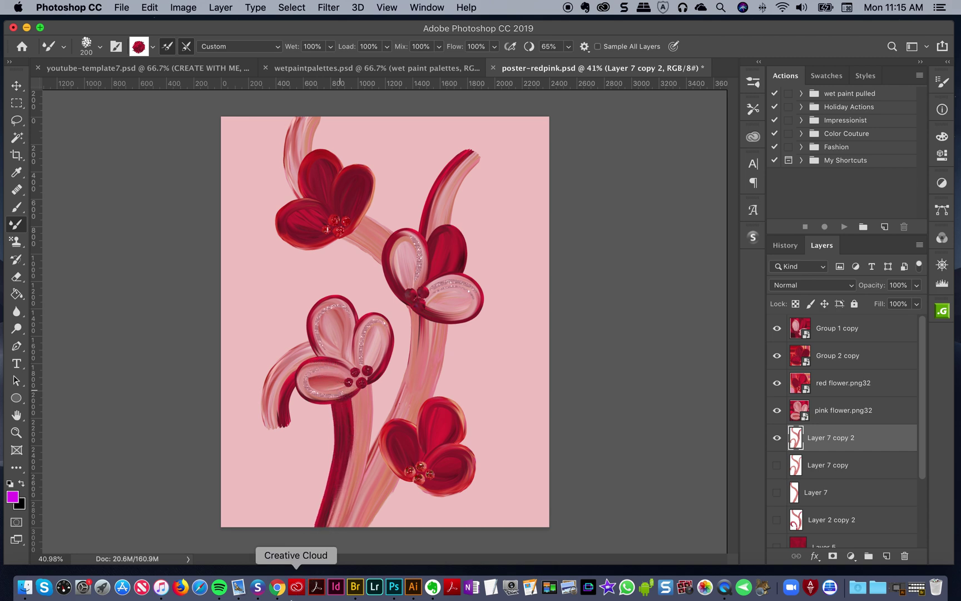
{"action": "key", "text": "super+z"}
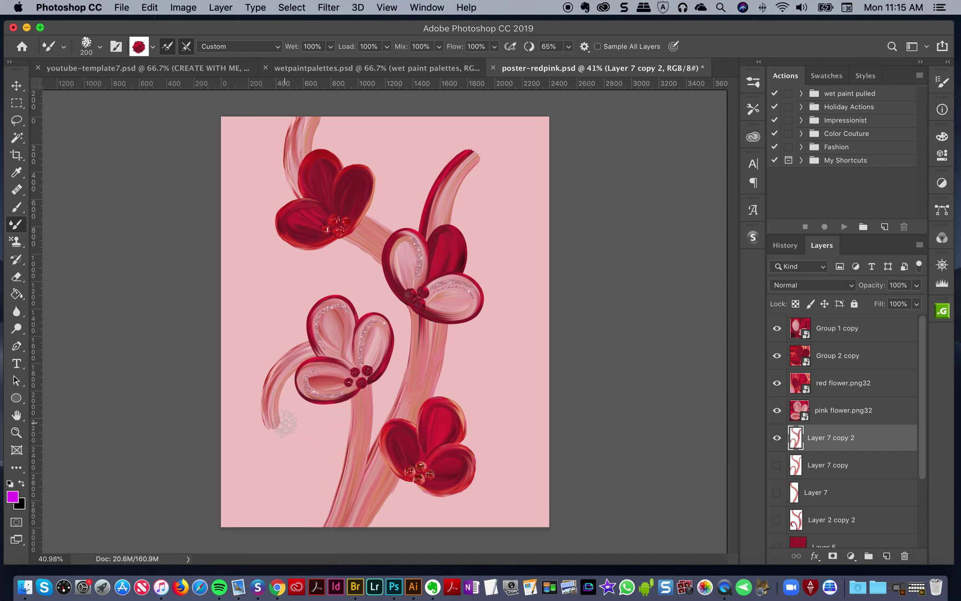
{"action": "left_click_drag", "start_coordinate": [276, 402], "coordinate": [314, 364]}
{"action": "key", "text": "super+z"}
{"action": "mouse_move", "coordinate": [278, 423]}
{"action": "left_mouse_down"}
{"action": "mouse_move", "coordinate": [284, 371]}
{"action": "mouse_move", "coordinate": [339, 369]}
{"action": "mouse_move", "coordinate": [350, 395]}
{"action": "mouse_move", "coordinate": [347, 445]}
{"action": "mouse_move", "coordinate": [314, 535]}
{"action": "left_mouse_up"}
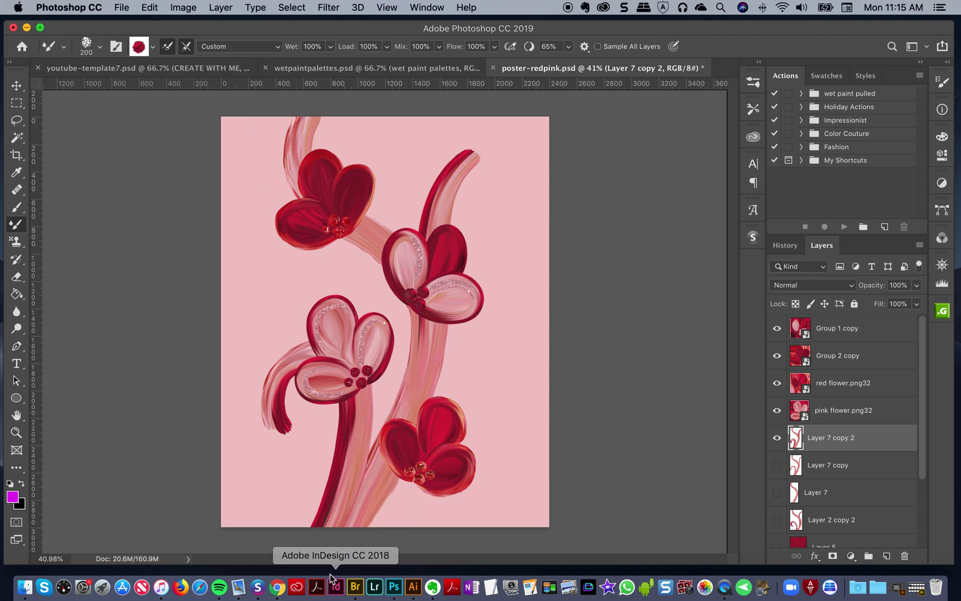
Rotate the bottom red flower slightly clockwise and move it left so it sits over the branches
{"action": "key", "text": "v"}
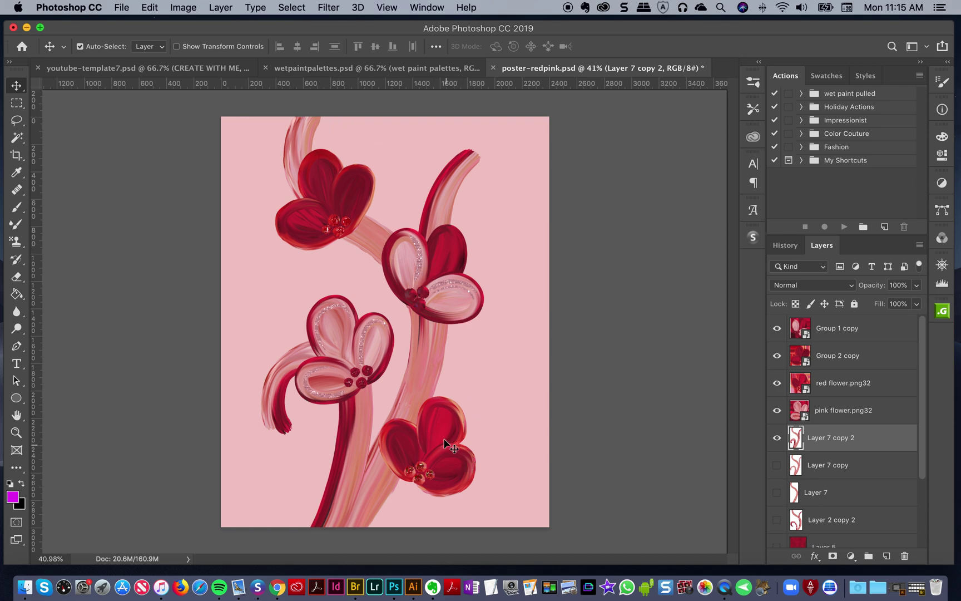
{"action": "left_click_drag", "start_coordinate": [436, 417], "coordinate": [494, 435]}
{"action": "key", "text": "super+t"}
{"action": "left_click_drag", "start_coordinate": [495, 428], "coordinate": [429, 450]}
{"action": "key", "text": "Return"}
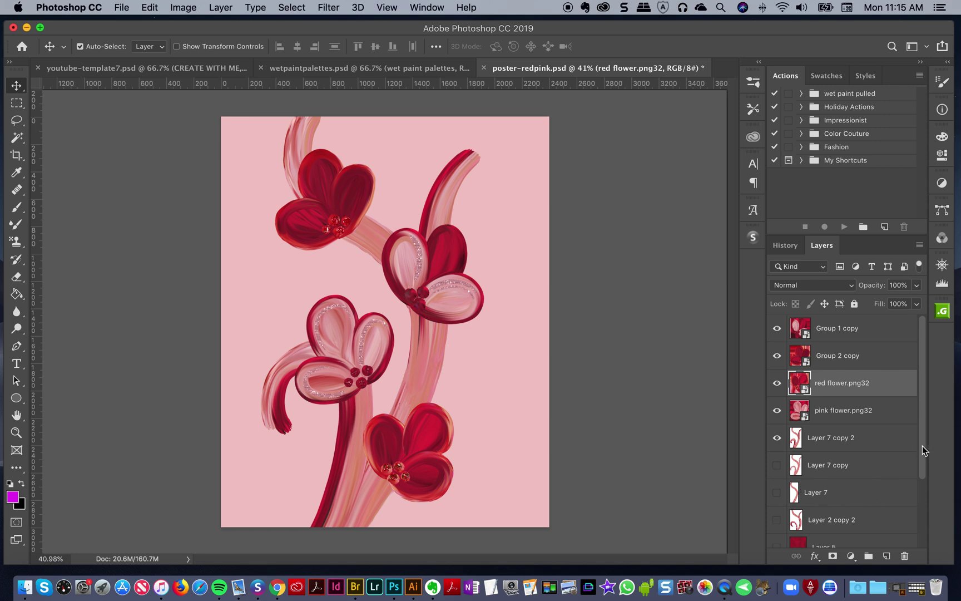
Preview the red background on Layer 5, hide it again and add a new empty layer directly above it
{"action": "scroll", "coordinate": [915, 472], "scroll_direction": "down", "scroll_amount": 1}
{"action": "scroll", "coordinate": [915, 472], "scroll_direction": "down", "scroll_amount": 1}
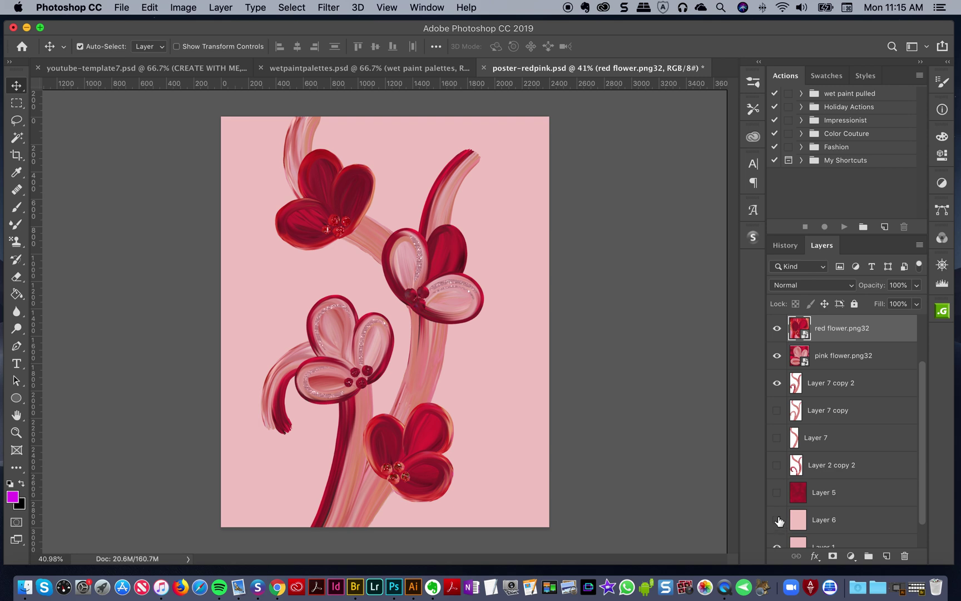
{"action": "left_click", "coordinate": [777, 493]}
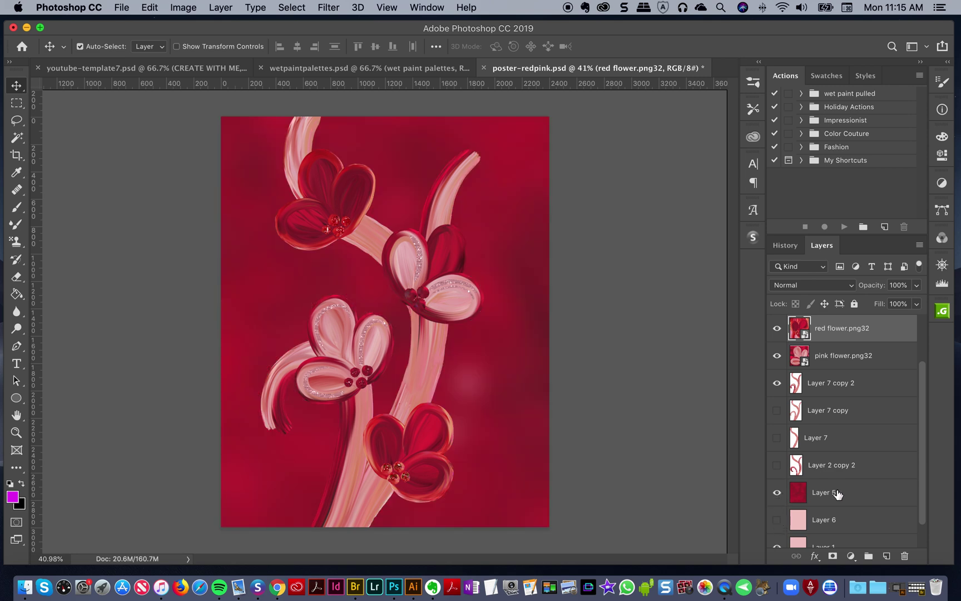
{"action": "left_click", "coordinate": [776, 492]}
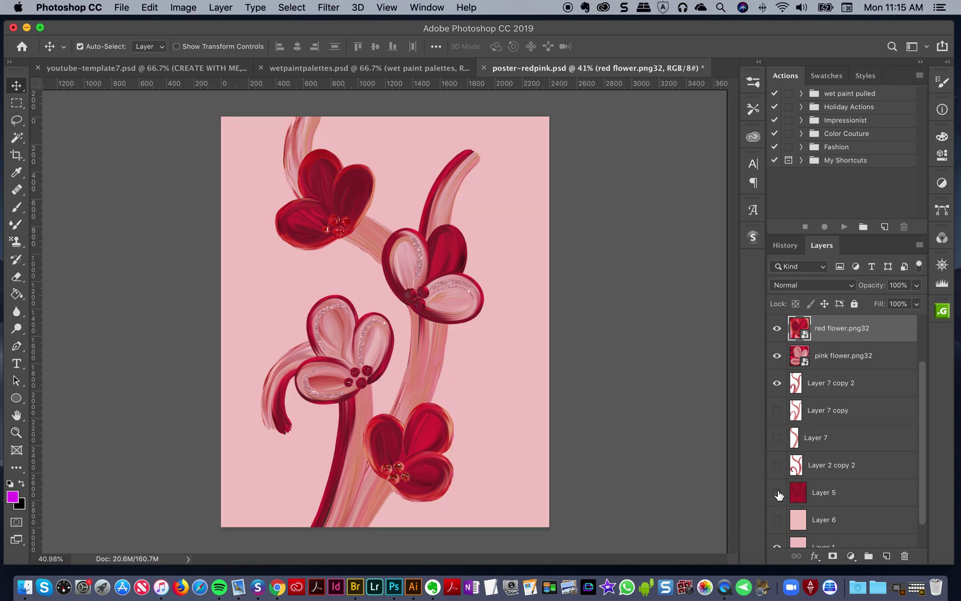
{"action": "left_click", "coordinate": [853, 500]}
{"action": "left_click", "coordinate": [886, 557]}
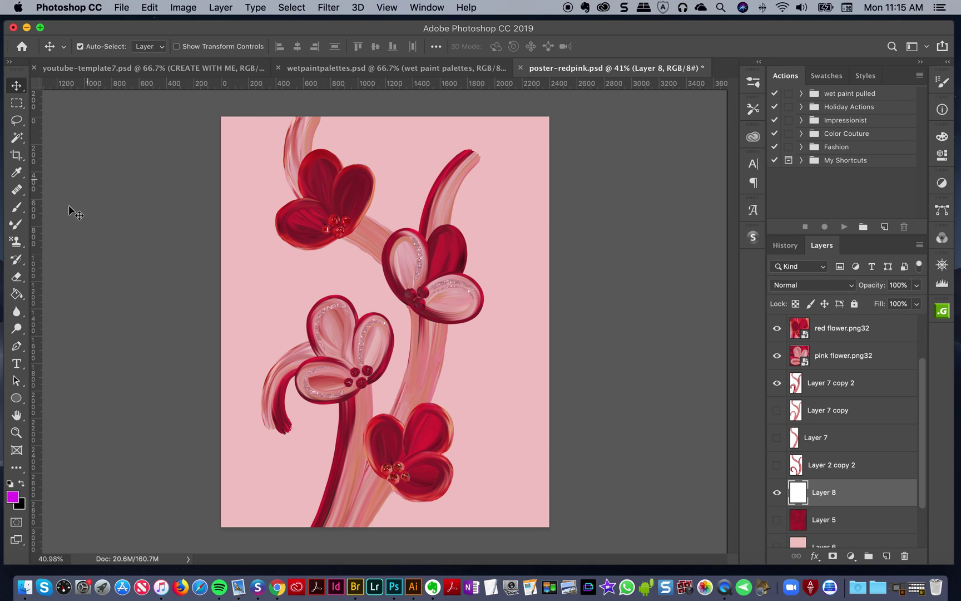
Switch to the Pattern Stamp tool, check its 600 px Garden Party brush and red Fashion Palette pattern, and undo a test stroke
{"action": "left_click", "coordinate": [15, 245]}
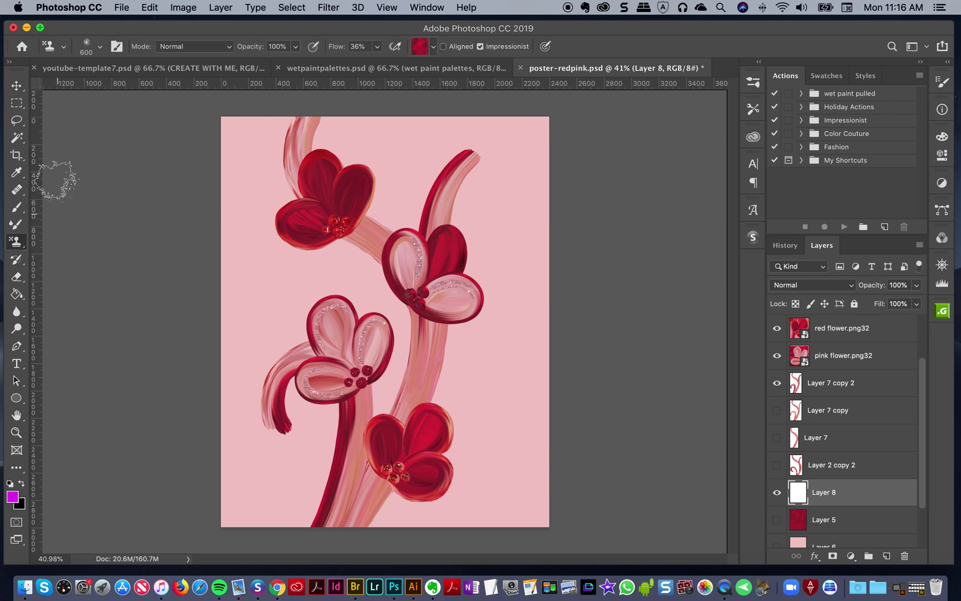
{"action": "left_click", "coordinate": [753, 83]}
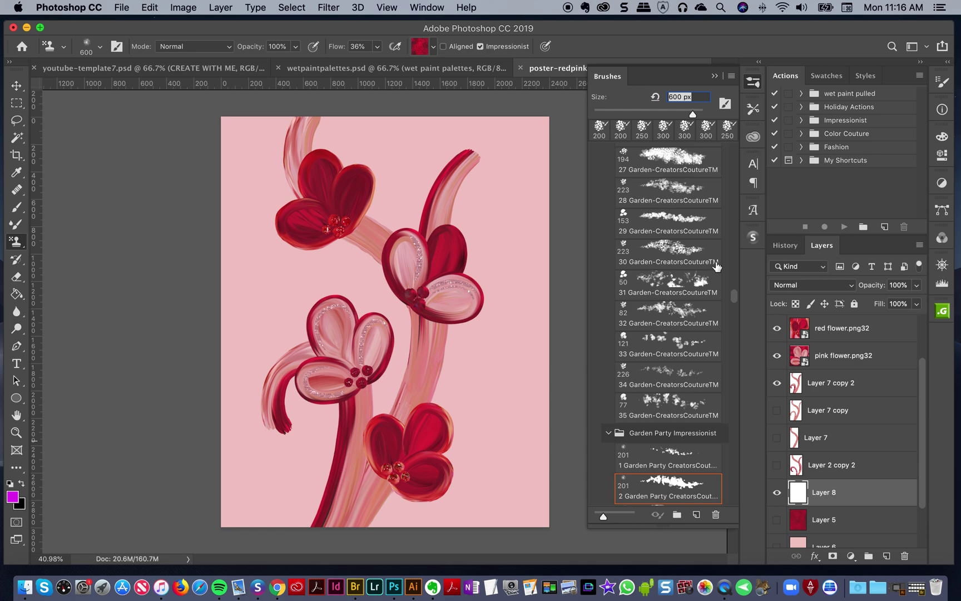
{"action": "left_click", "coordinate": [754, 83]}
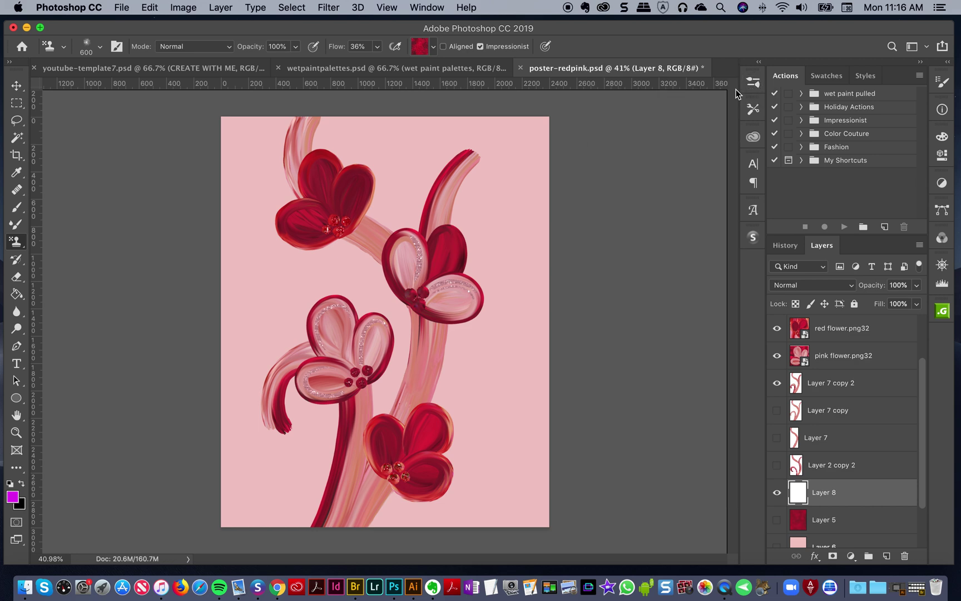
{"action": "mouse_move", "coordinate": [425, 123]}
{"action": "left_mouse_down"}
{"action": "mouse_move", "coordinate": [406, 144]}
{"action": "mouse_move", "coordinate": [465, 178]}
{"action": "mouse_move", "coordinate": [456, 228]}
{"action": "mouse_move", "coordinate": [486, 200]}
{"action": "mouse_move", "coordinate": [500, 167]}
{"action": "left_mouse_up"}
{"action": "key", "text": "super+z"}
{"action": "left_click", "coordinate": [427, 48]}
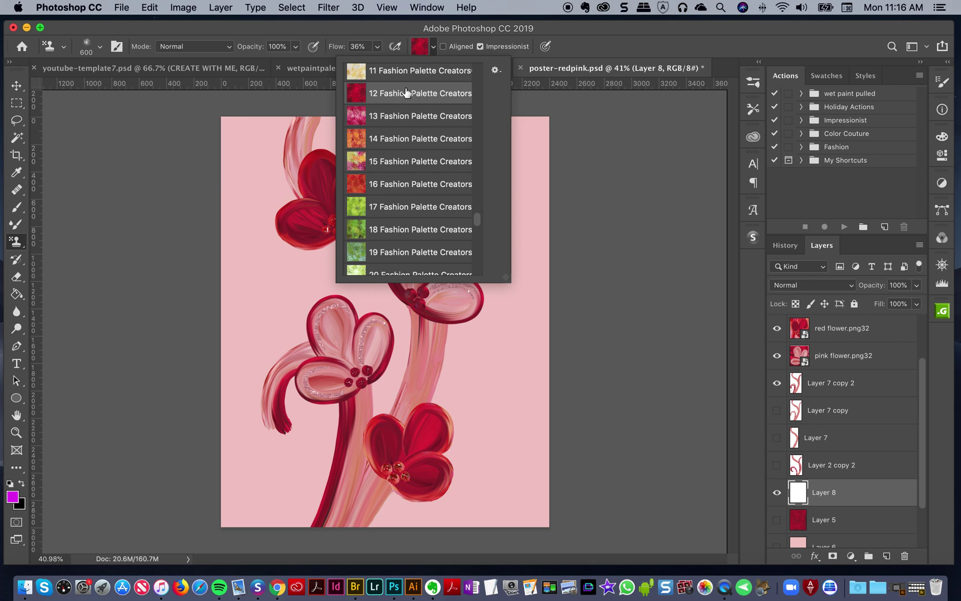
{"action": "left_click", "coordinate": [420, 53]}
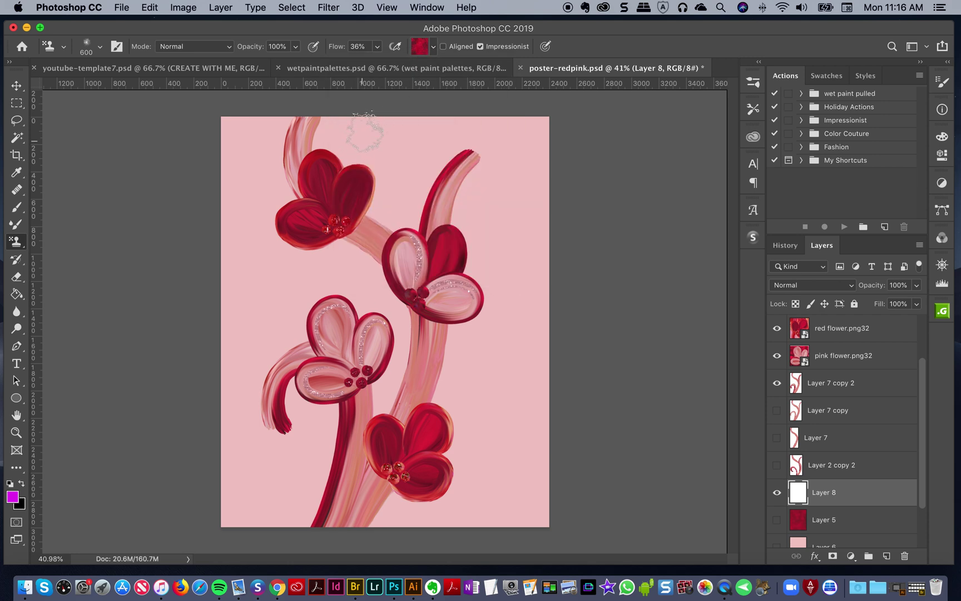
Paint the dark red pattern over the entire background on Layer 8 at 36% flow
{"action": "mouse_move", "coordinate": [353, 125]}
{"action": "left_mouse_down"}
{"action": "mouse_move", "coordinate": [233, 136]}
{"action": "mouse_move", "coordinate": [211, 161]}
{"action": "mouse_move", "coordinate": [226, 195]}
{"action": "mouse_move", "coordinate": [433, 114]}
{"action": "left_mouse_up"}
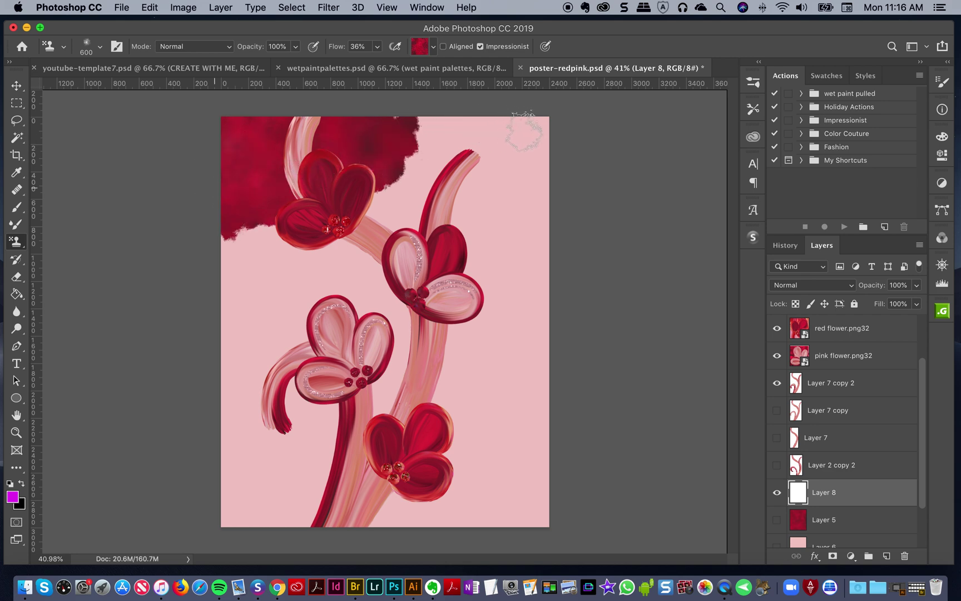
{"action": "mouse_move", "coordinate": [524, 130]}
{"action": "left_mouse_down"}
{"action": "mouse_move", "coordinate": [562, 146]}
{"action": "mouse_move", "coordinate": [563, 182]}
{"action": "mouse_move", "coordinate": [501, 206]}
{"action": "mouse_move", "coordinate": [395, 192]}
{"action": "mouse_move", "coordinate": [347, 220]}
{"action": "mouse_move", "coordinate": [209, 263]}
{"action": "mouse_move", "coordinate": [200, 300]}
{"action": "mouse_move", "coordinate": [228, 339]}
{"action": "mouse_move", "coordinate": [329, 311]}
{"action": "mouse_move", "coordinate": [367, 279]}
{"action": "left_mouse_up"}
{"action": "mouse_move", "coordinate": [423, 250]}
{"action": "left_mouse_down"}
{"action": "mouse_move", "coordinate": [458, 231]}
{"action": "mouse_move", "coordinate": [521, 232]}
{"action": "mouse_move", "coordinate": [562, 253]}
{"action": "mouse_move", "coordinate": [568, 294]}
{"action": "mouse_move", "coordinate": [522, 314]}
{"action": "mouse_move", "coordinate": [389, 325]}
{"action": "mouse_move", "coordinate": [351, 344]}
{"action": "mouse_move", "coordinate": [398, 361]}
{"action": "mouse_move", "coordinate": [253, 351]}
{"action": "mouse_move", "coordinate": [214, 369]}
{"action": "mouse_move", "coordinate": [208, 408]}
{"action": "mouse_move", "coordinate": [239, 451]}
{"action": "mouse_move", "coordinate": [337, 437]}
{"action": "left_mouse_up"}
{"action": "mouse_move", "coordinate": [421, 383]}
{"action": "left_mouse_down"}
{"action": "mouse_move", "coordinate": [479, 351]}
{"action": "mouse_move", "coordinate": [477, 298]}
{"action": "mouse_move", "coordinate": [492, 276]}
{"action": "mouse_move", "coordinate": [513, 287]}
{"action": "mouse_move", "coordinate": [504, 298]}
{"action": "left_mouse_up"}
{"action": "mouse_move", "coordinate": [516, 428]}
{"action": "left_mouse_down"}
{"action": "mouse_move", "coordinate": [508, 490]}
{"action": "mouse_move", "coordinate": [516, 540]}
{"action": "mouse_move", "coordinate": [528, 532]}
{"action": "mouse_move", "coordinate": [530, 450]}
{"action": "mouse_move", "coordinate": [467, 442]}
{"action": "mouse_move", "coordinate": [370, 440]}
{"action": "mouse_move", "coordinate": [276, 453]}
{"action": "mouse_move", "coordinate": [231, 504]}
{"action": "mouse_move", "coordinate": [245, 517]}
{"action": "mouse_move", "coordinate": [397, 503]}
{"action": "mouse_move", "coordinate": [471, 512]}
{"action": "left_mouse_up"}
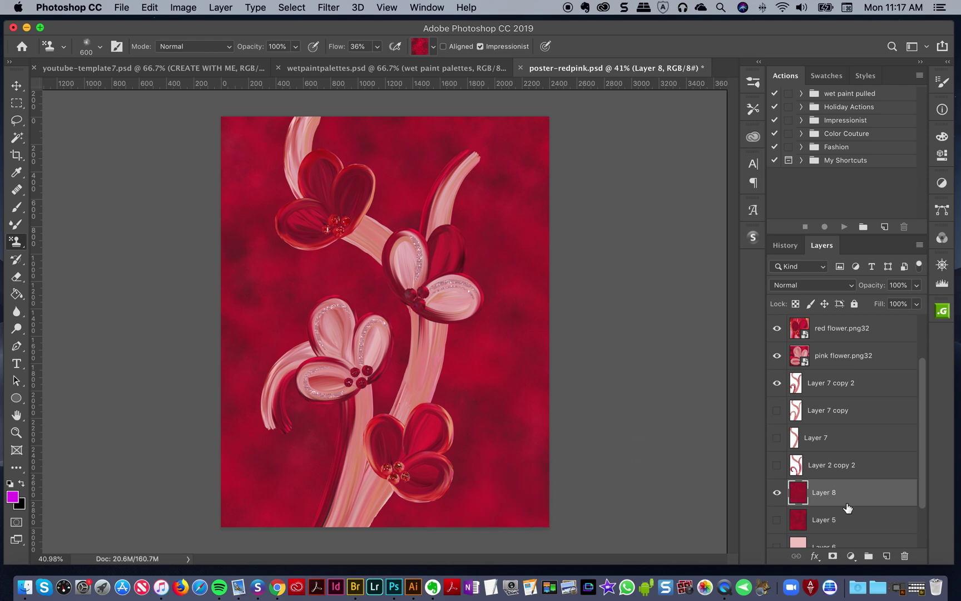
Add an empty layer above Layer 8, set the flow to 100%, try a pattern stroke down the right side and undo it
{"action": "left_click", "coordinate": [886, 556]}
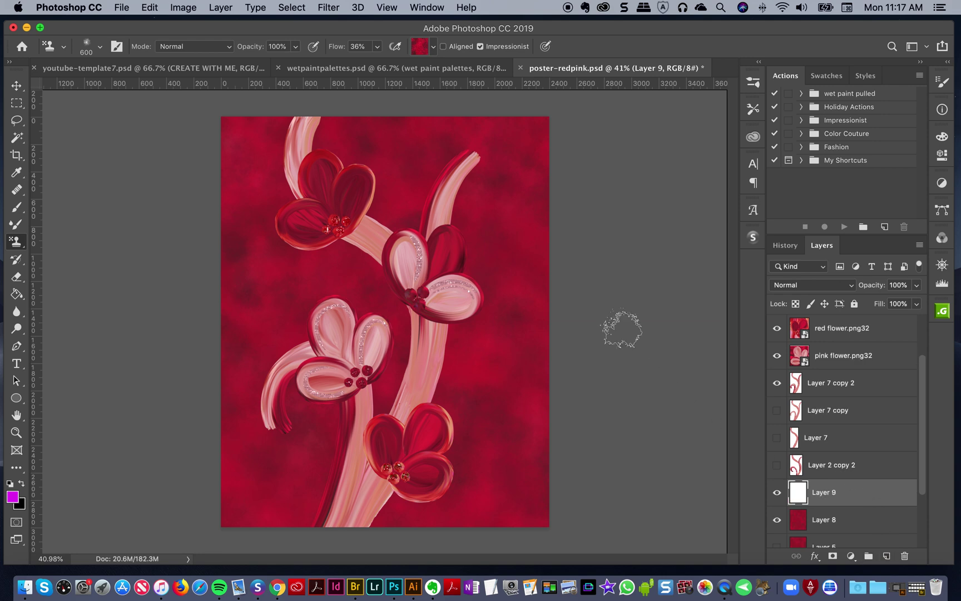
{"action": "left_click", "coordinate": [377, 46]}
{"action": "left_click_drag", "start_coordinate": [403, 65], "coordinate": [424, 66]}
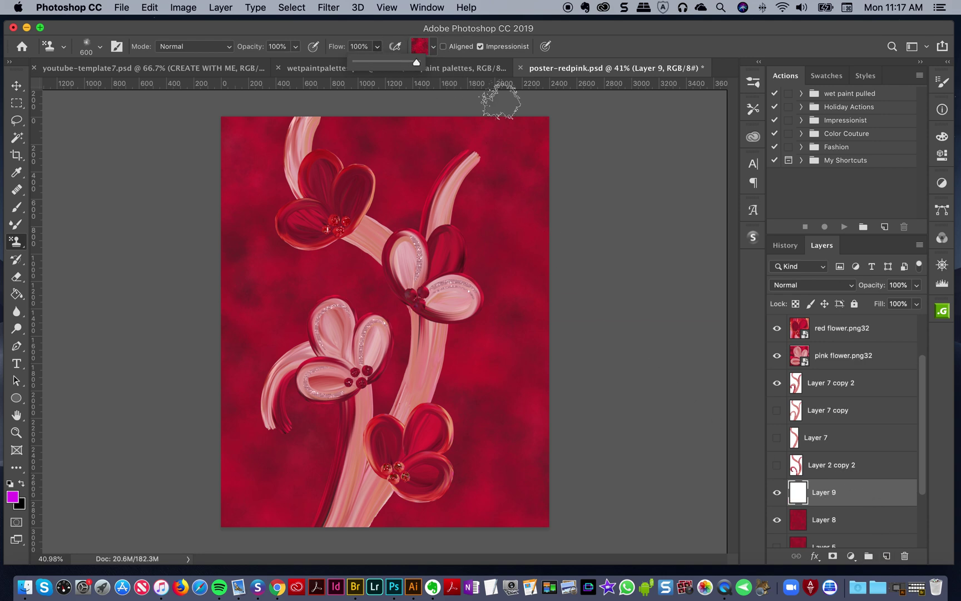
{"action": "mouse_move", "coordinate": [528, 235]}
{"action": "left_mouse_down"}
{"action": "mouse_move", "coordinate": [503, 260]}
{"action": "mouse_move", "coordinate": [502, 360]}
{"action": "mouse_move", "coordinate": [538, 448]}
{"action": "mouse_move", "coordinate": [558, 470]}
{"action": "mouse_move", "coordinate": [555, 452]}
{"action": "left_mouse_up"}
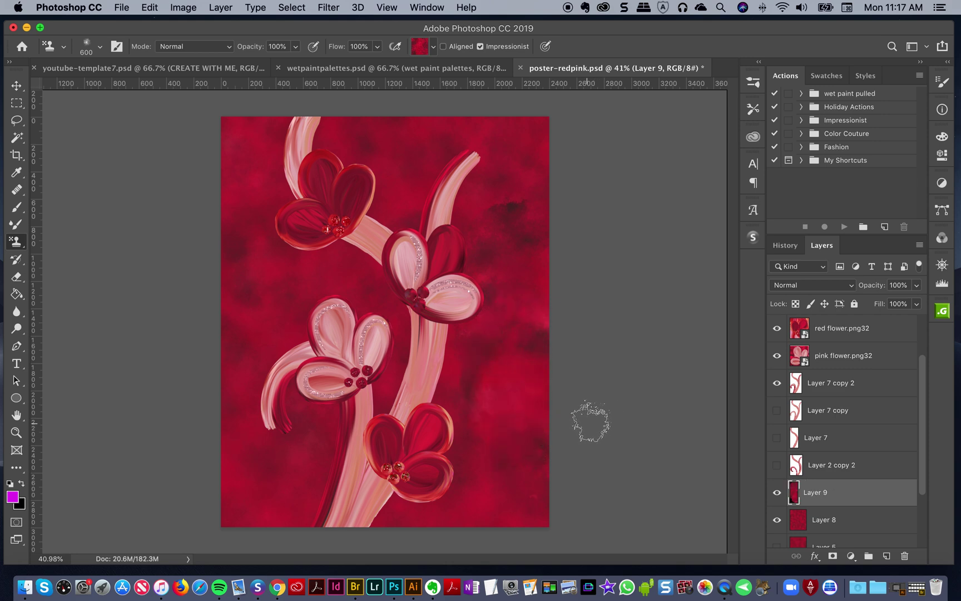
{"action": "key", "text": "super+z"}
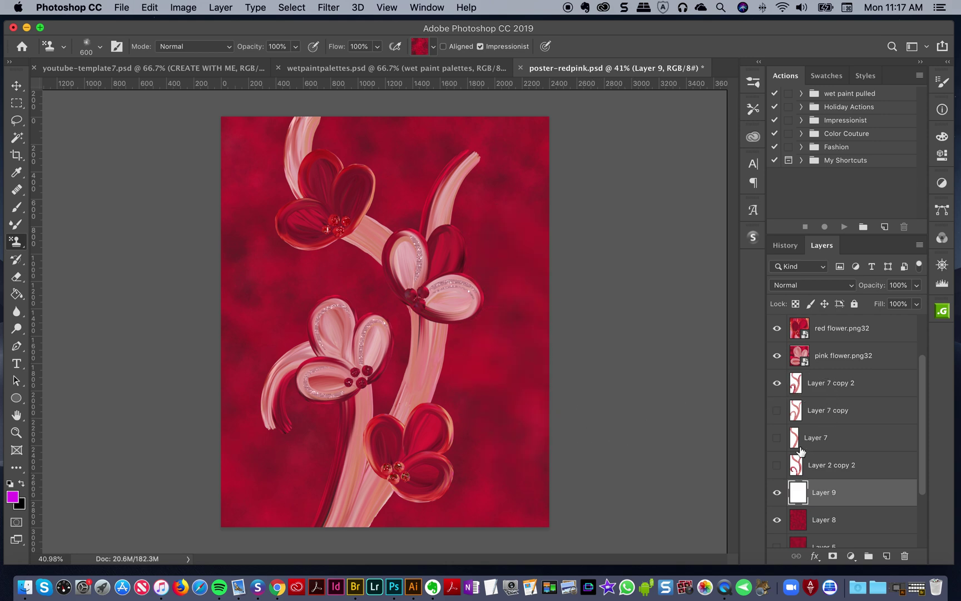
Duplicate the red background Layer 8 and keep only the copy shown
{"action": "left_click", "coordinate": [829, 525]}
{"action": "left_click_drag", "start_coordinate": [921, 451], "coordinate": [920, 478]}
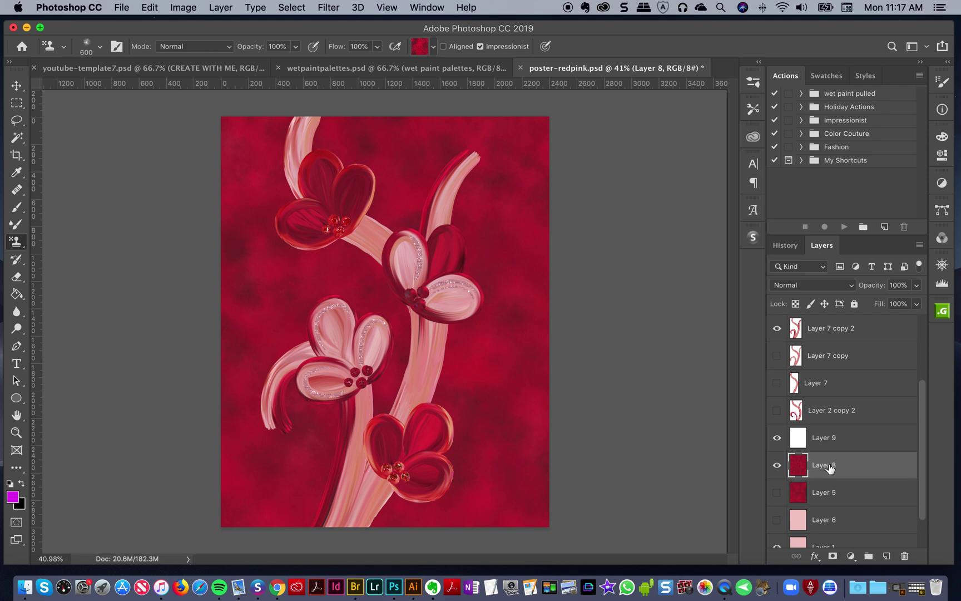
{"action": "key", "text": "super+j"}
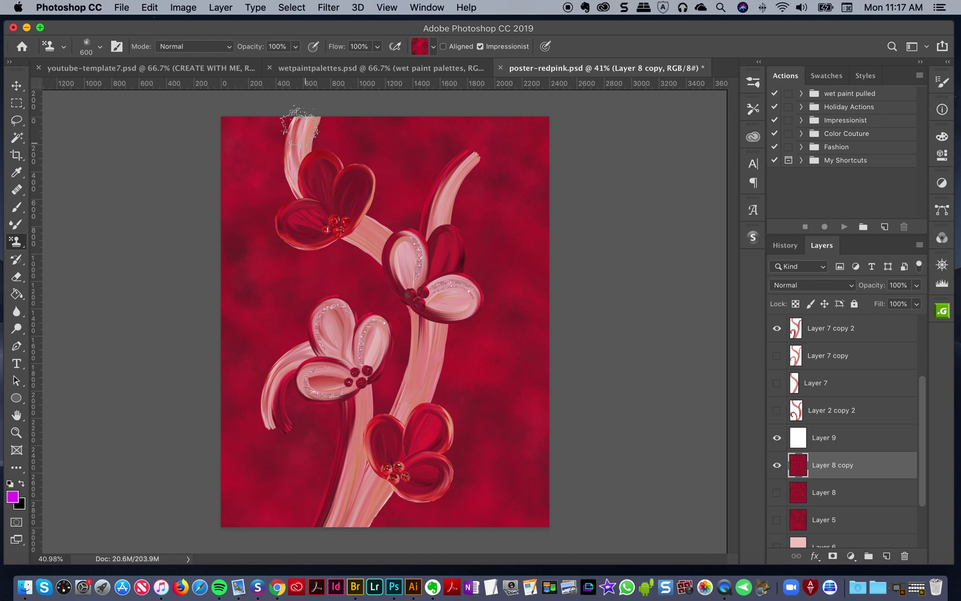
Apply a Gaussian Blur with a radius of about 85 pixels to Layer 8 copy and toggle the layer's visibility to compare backgrounds
{"action": "left_click", "coordinate": [329, 8]}
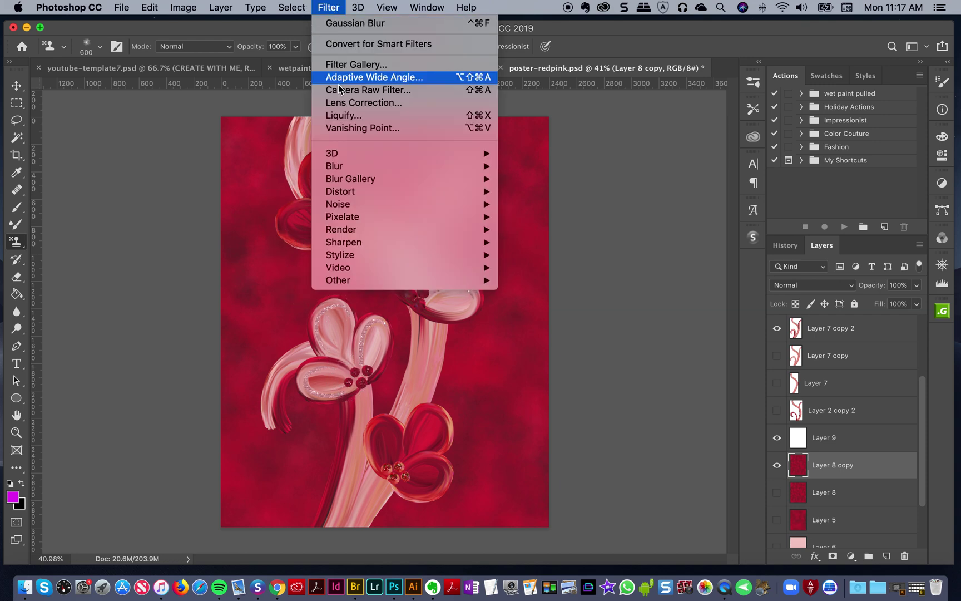
{"action": "mouse_move", "coordinate": [456, 165]}
{"action": "left_click", "coordinate": [570, 215]}
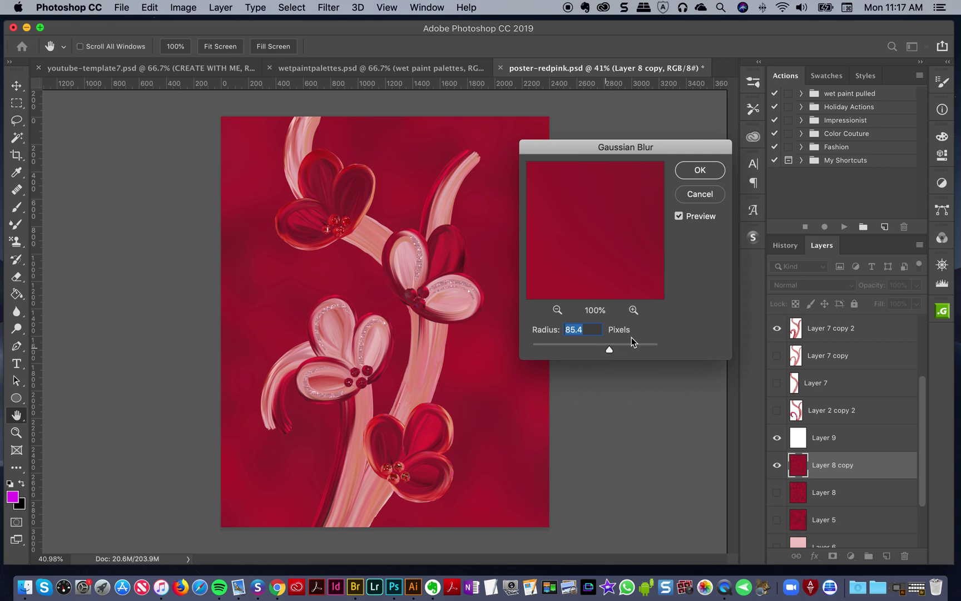
{"action": "left_click_drag", "start_coordinate": [573, 349], "coordinate": [600, 350]}
{"action": "left_click", "coordinate": [614, 347]}
{"action": "left_click", "coordinate": [607, 349]}
{"action": "left_click", "coordinate": [599, 351]}
{"action": "left_click", "coordinate": [612, 348]}
{"action": "left_click", "coordinate": [609, 348]}
{"action": "left_click_drag", "start_coordinate": [610, 348], "coordinate": [611, 352]}
{"action": "left_click", "coordinate": [699, 171]}
{"action": "left_click", "coordinate": [777, 466]}
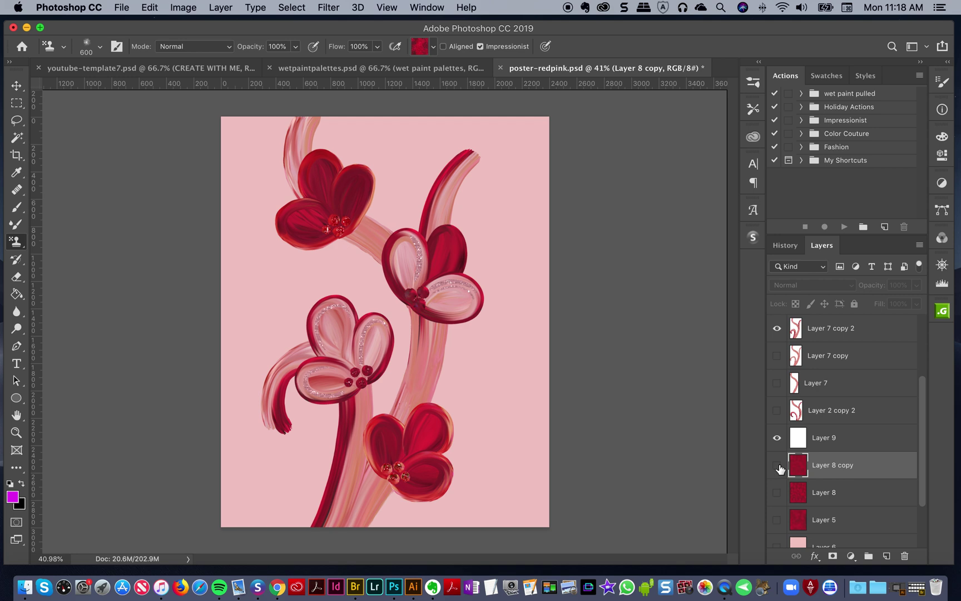
{"action": "left_click", "coordinate": [777, 466]}
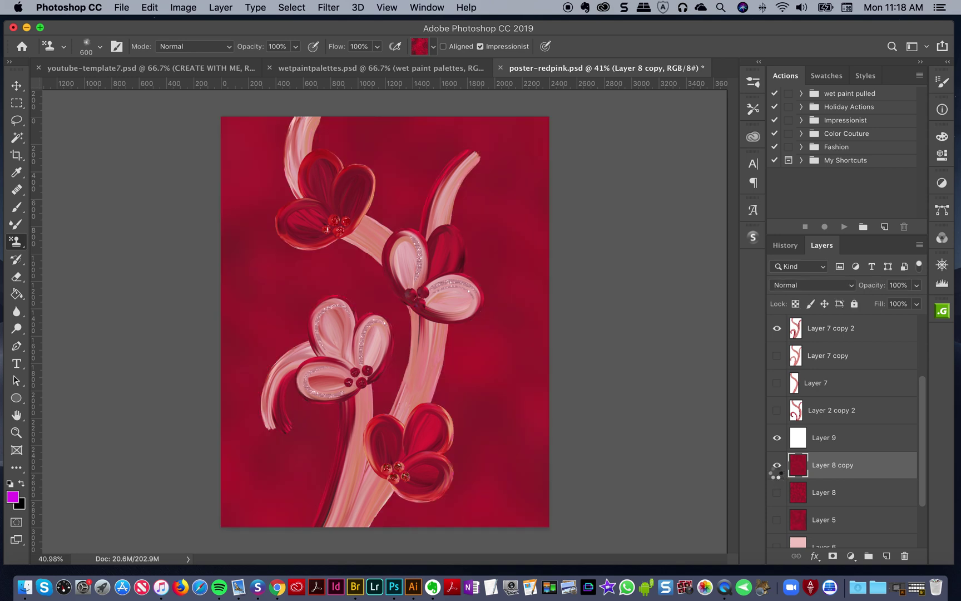